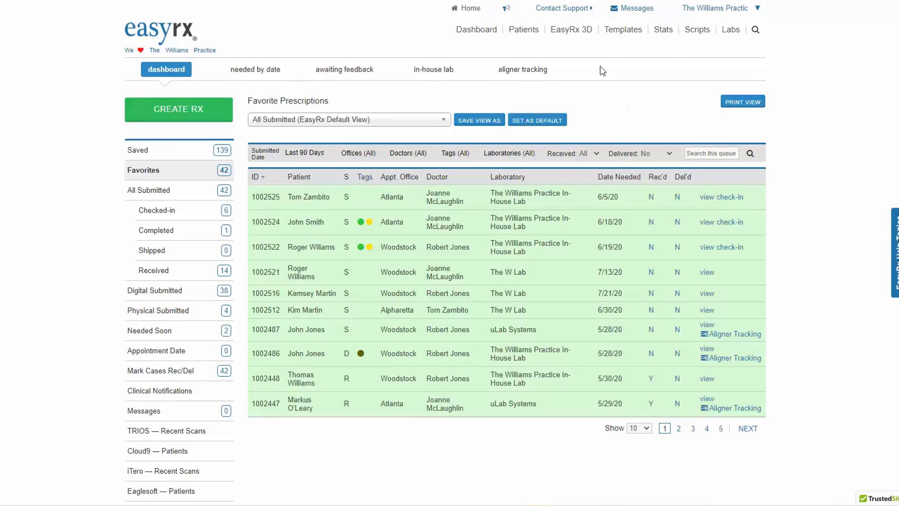
Step: Open the 3D Demo patient's record from the patient list and review its uploaded scan files
{"action": "left_click", "coordinate": [522, 29]}
{"action": "left_click", "coordinate": [499, 192]}
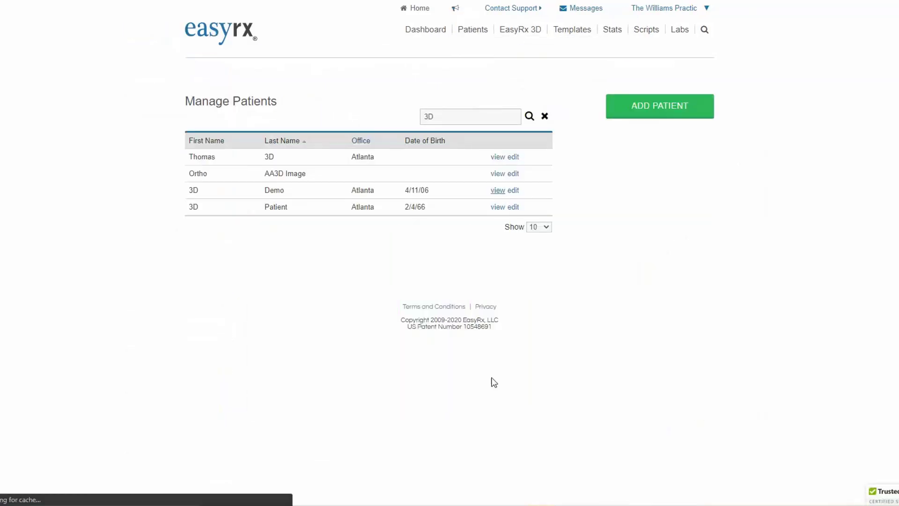
{"action": "scroll", "coordinate": [491, 381], "scroll_direction": "down", "scroll_amount": 6}
{"action": "scroll", "coordinate": [491, 384], "scroll_direction": "down", "scroll_amount": 3}
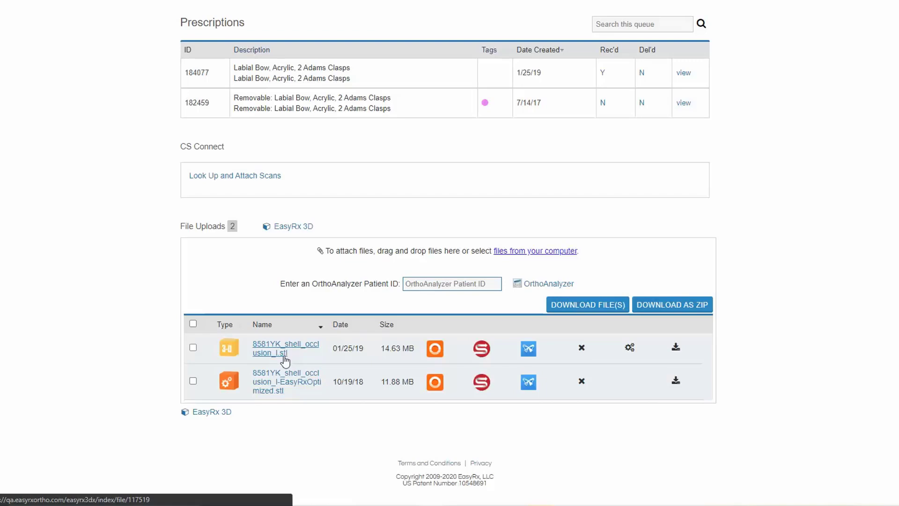
Step: Return to the dashboard, switch to the in-house lab queue and open the Upper Aligner: In-Ho prescription submitted 5/20/20
{"action": "scroll", "coordinate": [364, 394], "scroll_direction": "up", "scroll_amount": 8}
{"action": "left_click", "coordinate": [189, 37]}
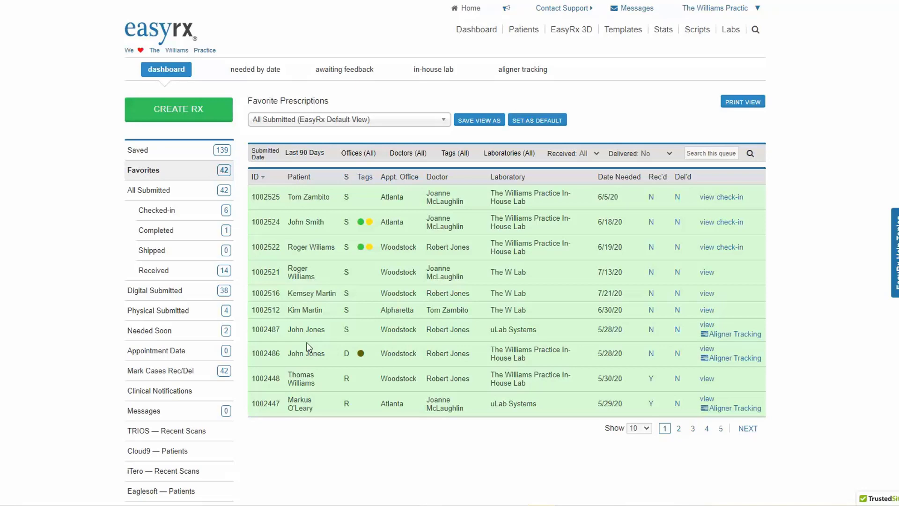
{"action": "left_click", "coordinate": [431, 69]}
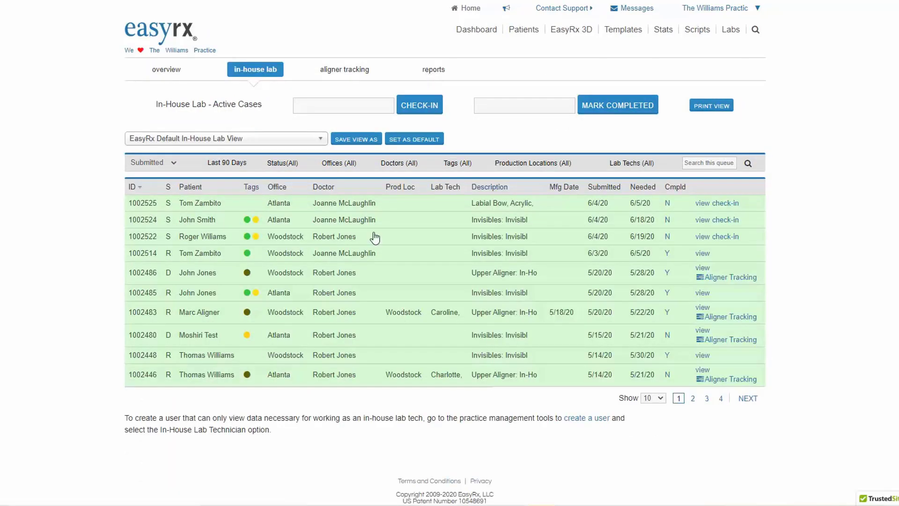
{"action": "left_click", "coordinate": [703, 269]}
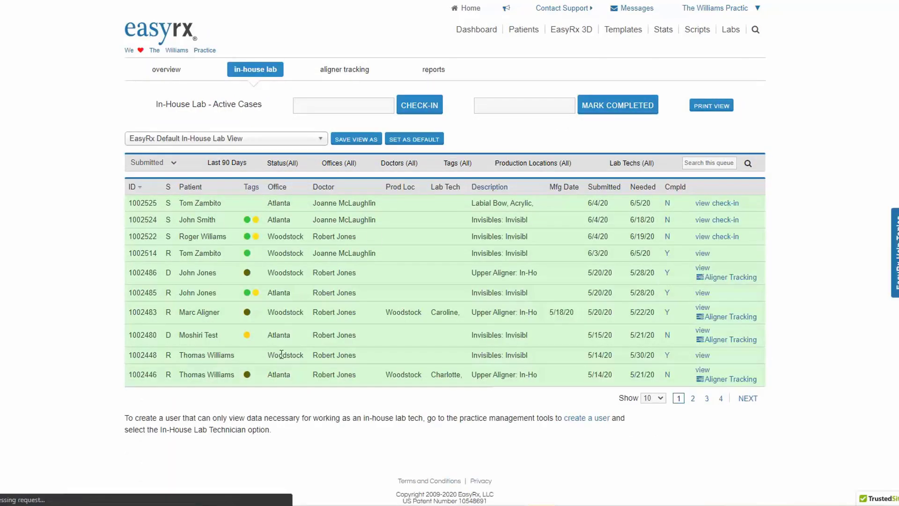
Step: Open the prescription's attached upper EasyRxOptimized STL scan in EasyRx 3D
{"action": "scroll", "coordinate": [282, 353], "scroll_direction": "down", "scroll_amount": 1}
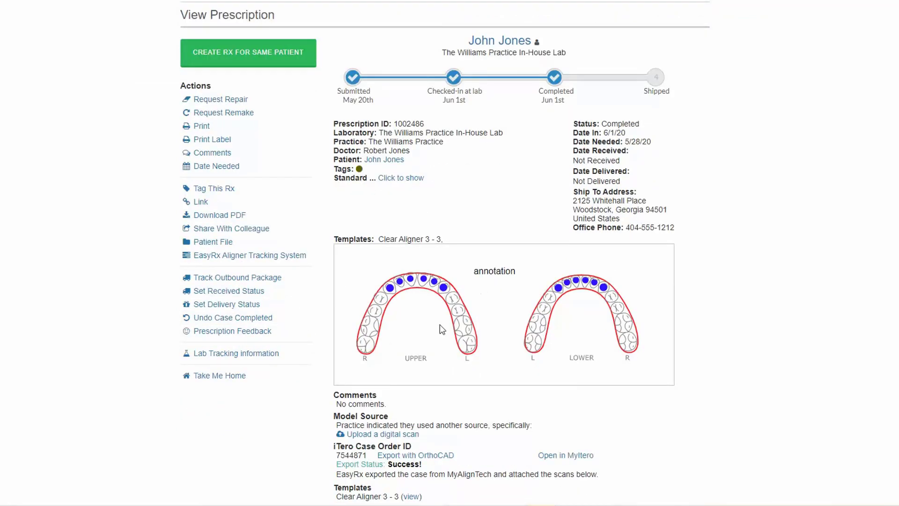
{"action": "scroll", "coordinate": [440, 324], "scroll_direction": "down", "scroll_amount": 3}
{"action": "scroll", "coordinate": [438, 310], "scroll_direction": "down", "scroll_amount": 5}
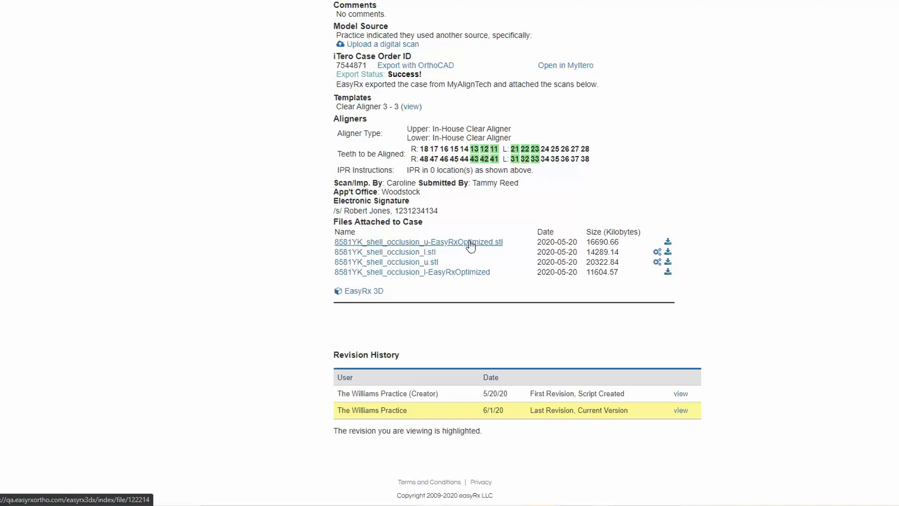
{"action": "left_click", "coordinate": [373, 296]}
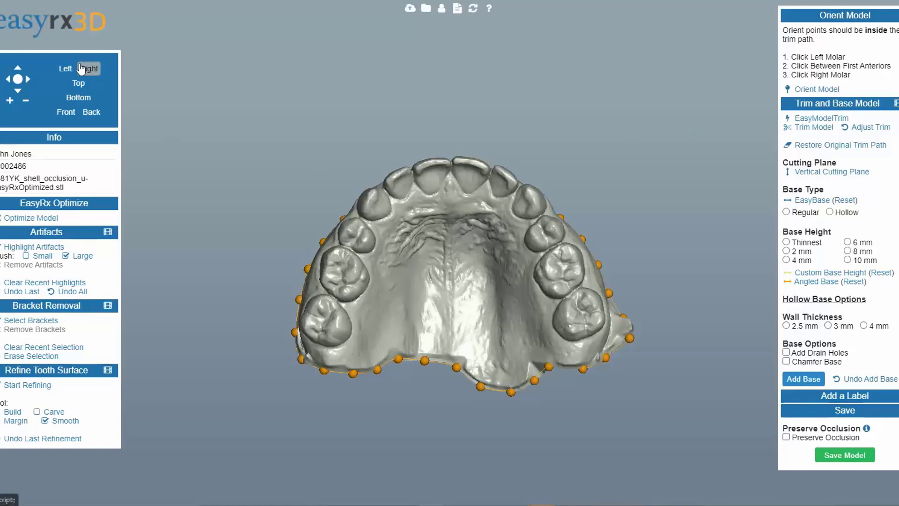
Step: Examine the upper arch model from the preset Left, Right, Top and Bottom views and by orbiting it
{"action": "left_click", "coordinate": [62, 114]}
{"action": "left_click", "coordinate": [87, 115]}
{"action": "left_click", "coordinate": [80, 99]}
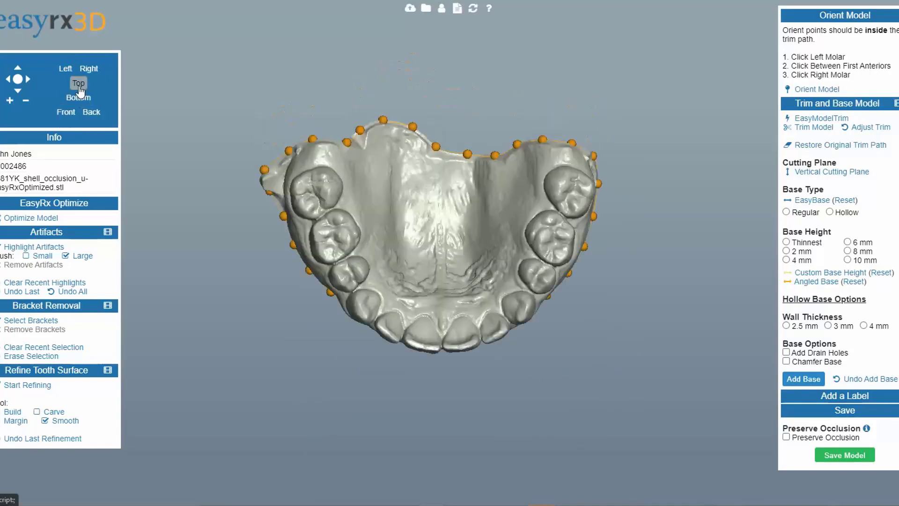
{"action": "left_click", "coordinate": [79, 86]}
{"action": "left_click", "coordinate": [64, 75]}
{"action": "left_click", "coordinate": [87, 73]}
{"action": "scroll", "coordinate": [439, 368], "scroll_direction": "up", "scroll_amount": 5}
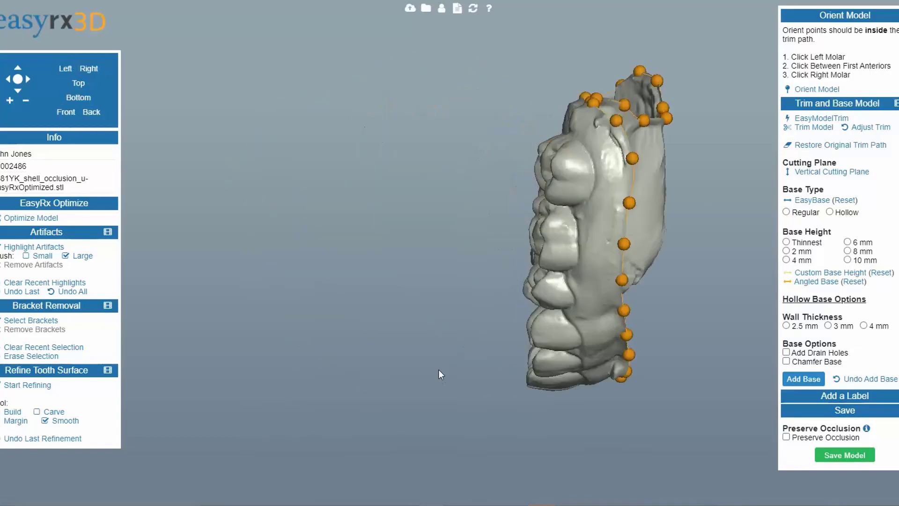
{"action": "left_click_drag", "start_coordinate": [439, 369], "coordinate": [435, 291]}
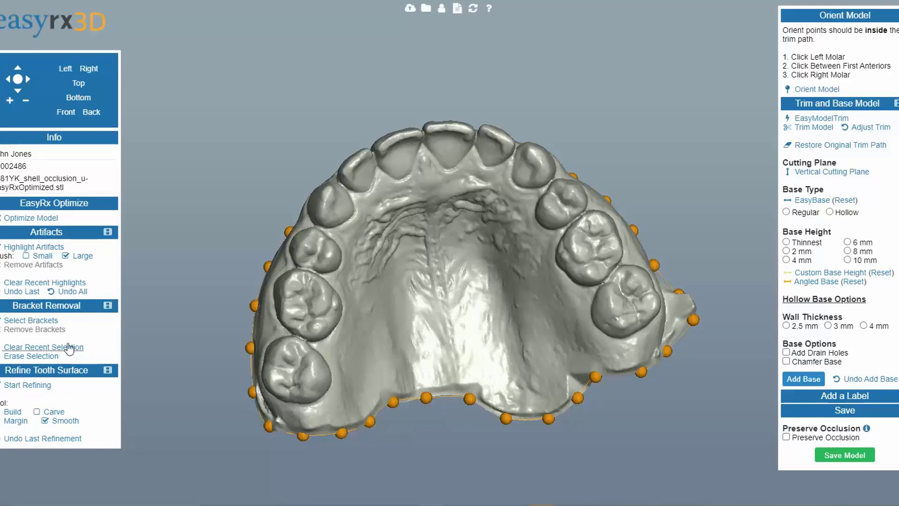
{"action": "left_click_drag", "start_coordinate": [566, 297], "coordinate": [459, 333]}
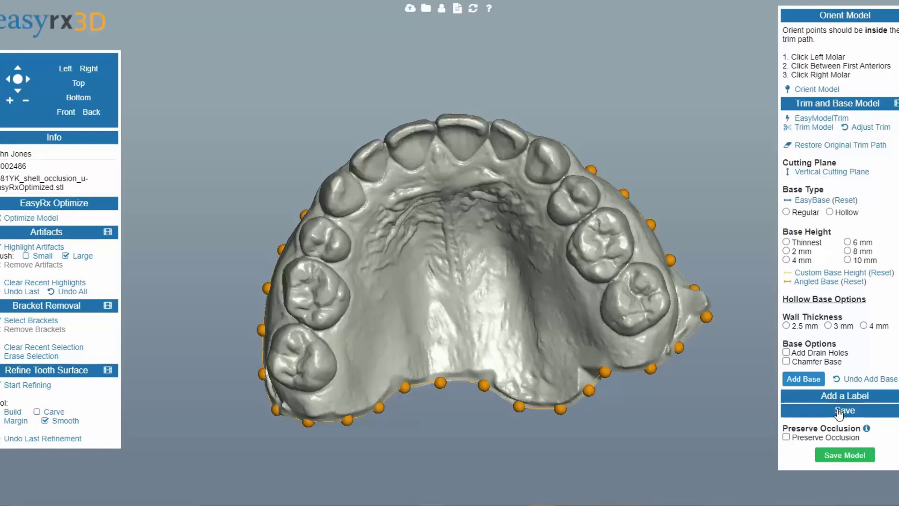
{"action": "left_click_drag", "start_coordinate": [493, 452], "coordinate": [497, 412]}
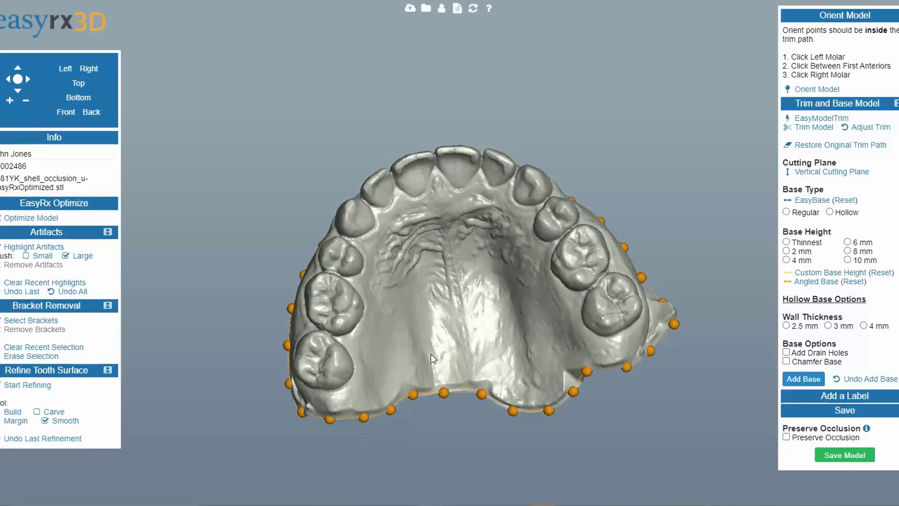
{"action": "left_click_drag", "start_coordinate": [431, 344], "coordinate": [421, 394]}
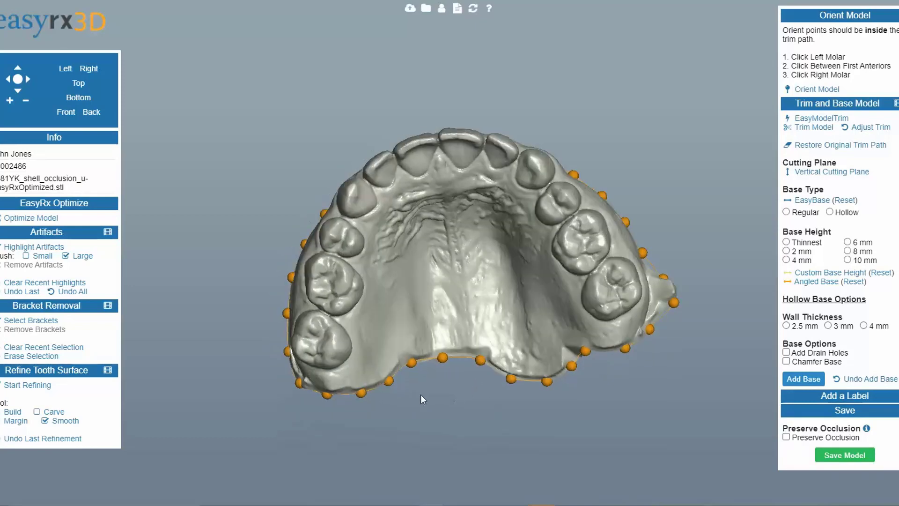
Step: Orient the model by marking the left molar, the point between the first anteriors, and the right molar
{"action": "left_click", "coordinate": [820, 90]}
{"action": "left_click", "coordinate": [612, 288]}
{"action": "left_click", "coordinate": [437, 150]}
{"action": "left_click", "coordinate": [317, 340]}
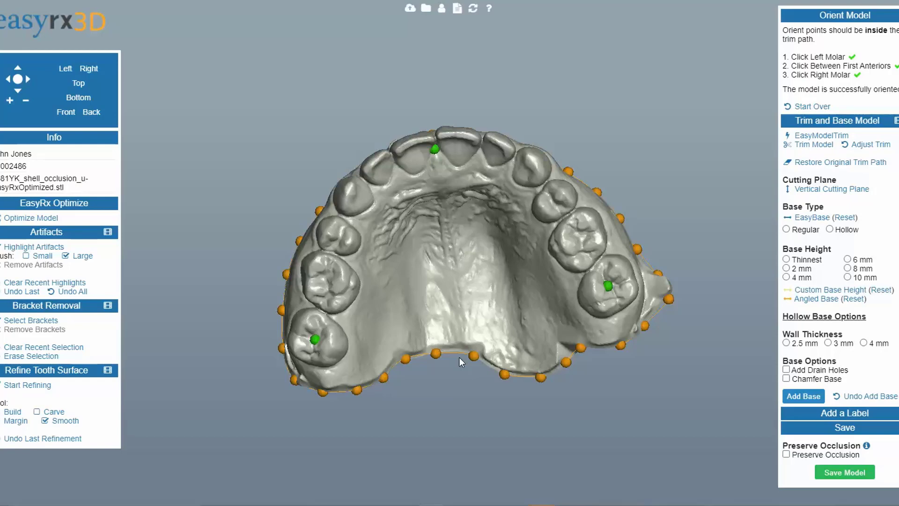
Step: Pull several trim path points near the posterior teeth on one side inward toward the palate
{"action": "scroll", "coordinate": [431, 317], "scroll_direction": "up", "scroll_amount": 1}
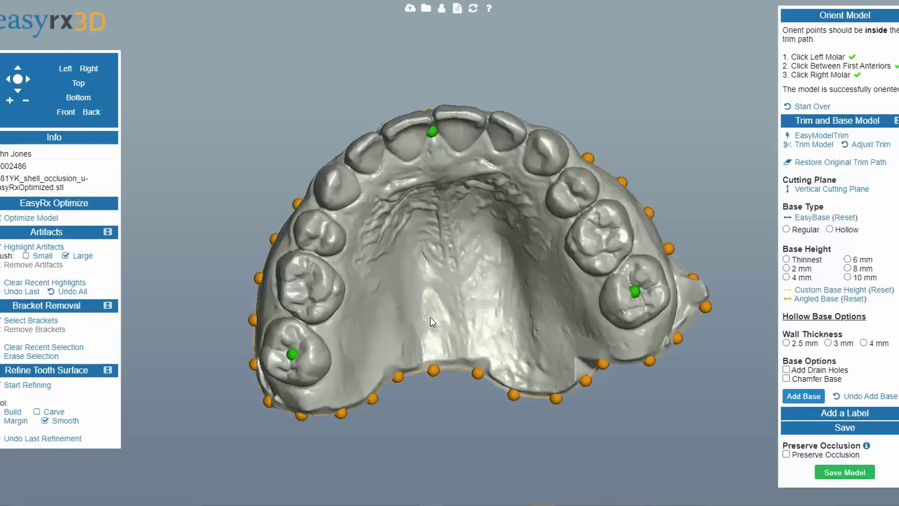
{"action": "scroll", "coordinate": [431, 317], "scroll_direction": "down", "scroll_amount": 1}
{"action": "left_click_drag", "start_coordinate": [431, 317], "coordinate": [465, 349]}
{"action": "scroll", "coordinate": [465, 349], "scroll_direction": "up", "scroll_amount": 4}
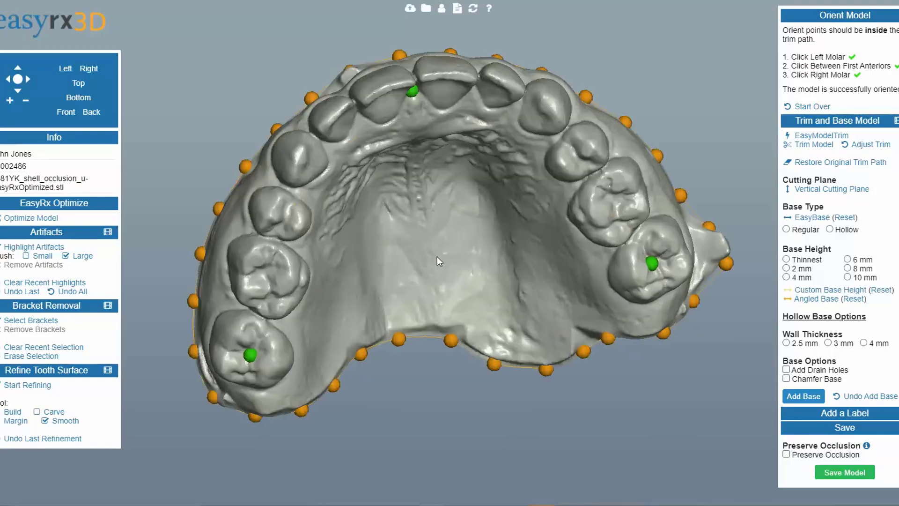
{"action": "left_click_drag", "start_coordinate": [437, 257], "coordinate": [400, 263]}
{"action": "scroll", "coordinate": [437, 241], "scroll_direction": "down", "scroll_amount": 1}
{"action": "scroll", "coordinate": [437, 241], "scroll_direction": "down", "scroll_amount": 3}
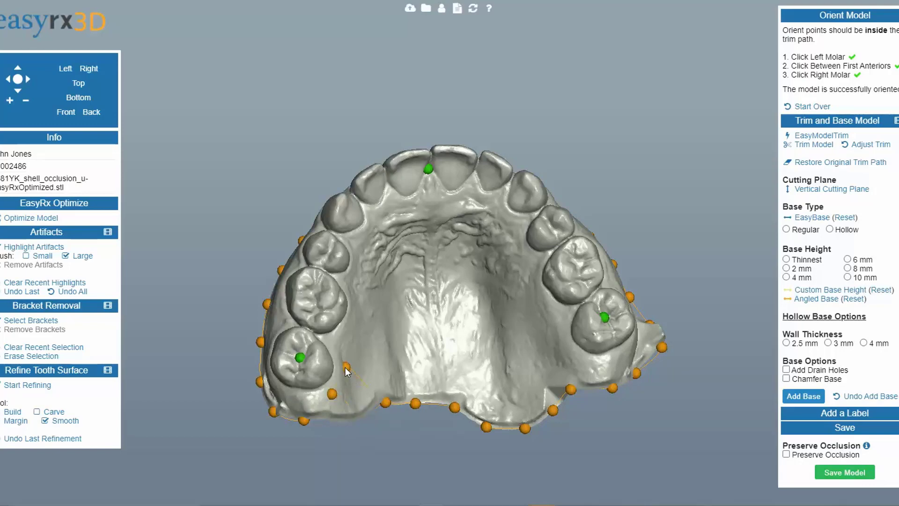
{"action": "left_click_drag", "start_coordinate": [385, 402], "coordinate": [356, 354]}
{"action": "left_click_drag", "start_coordinate": [413, 401], "coordinate": [359, 309]}
{"action": "left_click_drag", "start_coordinate": [357, 342], "coordinate": [353, 337]}
{"action": "left_click_drag", "start_coordinate": [499, 379], "coordinate": [492, 390]}
{"action": "left_click_drag", "start_coordinate": [396, 263], "coordinate": [377, 260]}
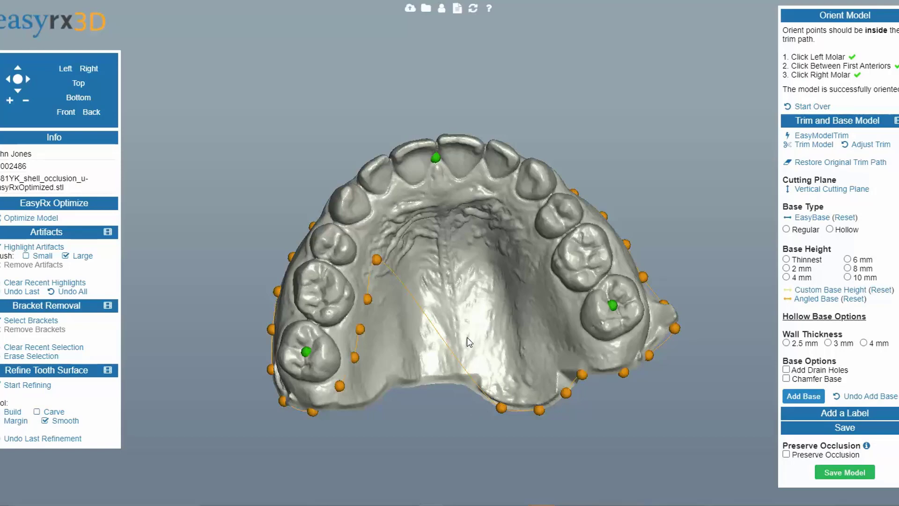
{"action": "left_click_drag", "start_coordinate": [437, 161], "coordinate": [451, 182]}
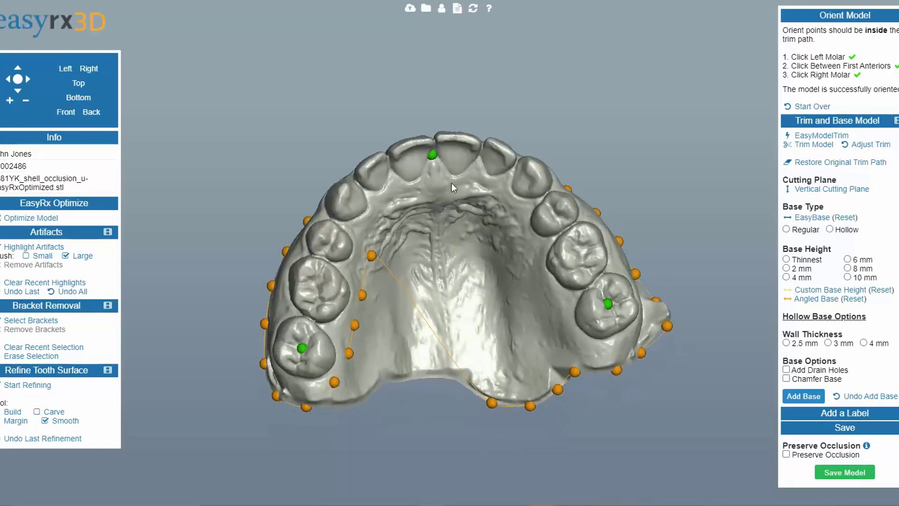
Step: Run EasyModelTrim and place trim points around the outer side of the arch to complete the trim path
{"action": "left_click", "coordinate": [821, 136]}
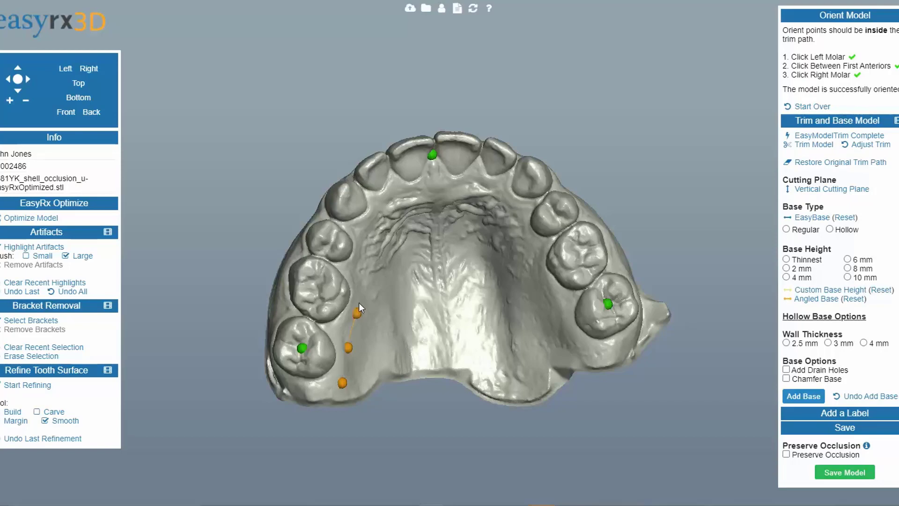
{"action": "left_click", "coordinate": [420, 188]}
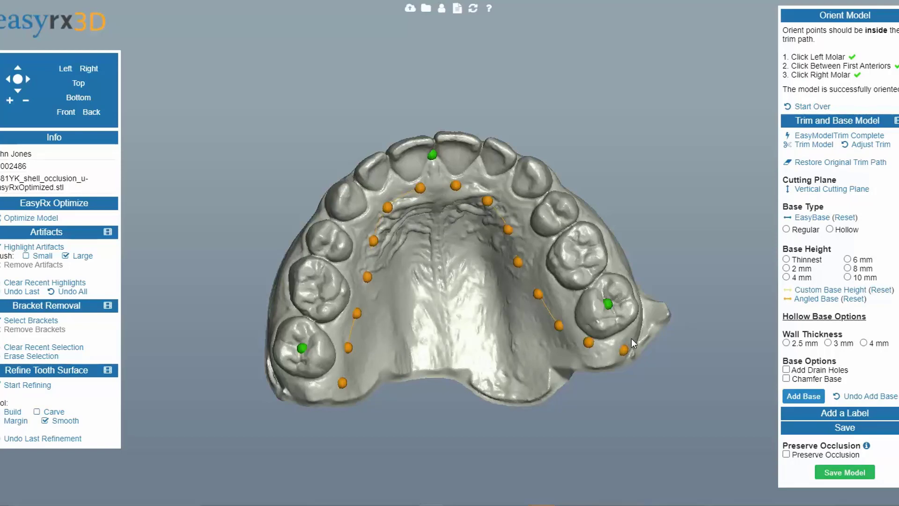
{"action": "left_click_drag", "start_coordinate": [632, 339], "coordinate": [600, 402]}
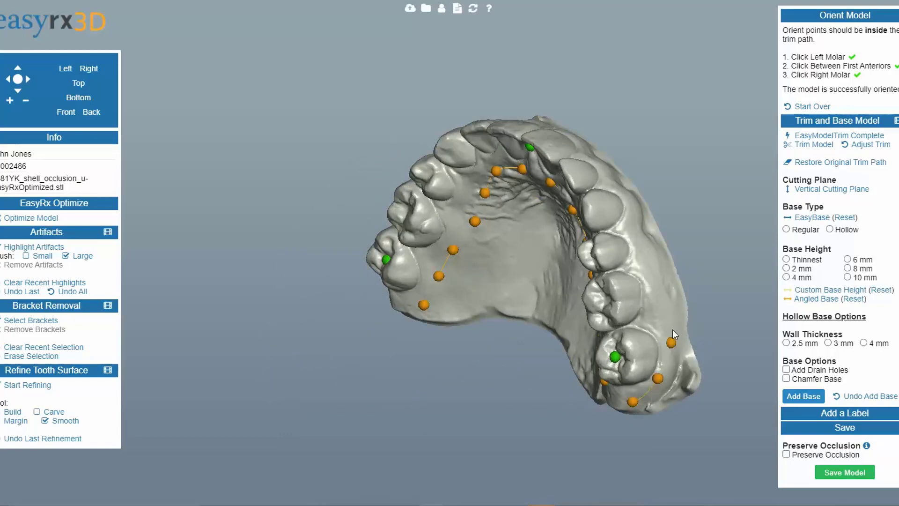
{"action": "left_click_drag", "start_coordinate": [677, 260], "coordinate": [626, 356]}
{"action": "left_click", "coordinate": [624, 355]}
{"action": "left_click", "coordinate": [619, 315]}
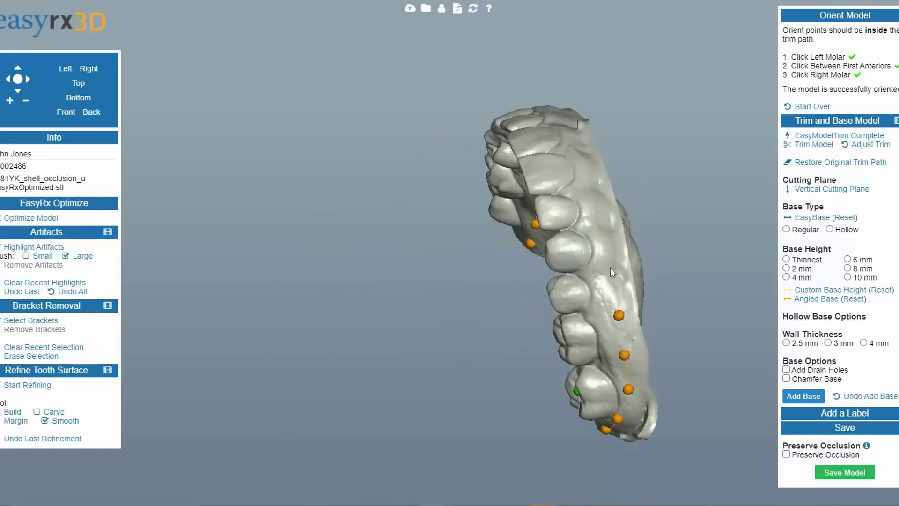
{"action": "left_click_drag", "start_coordinate": [560, 141], "coordinate": [585, 276]}
{"action": "left_click", "coordinate": [587, 278]}
{"action": "left_click", "coordinate": [585, 236]}
{"action": "left_click", "coordinate": [582, 199]}
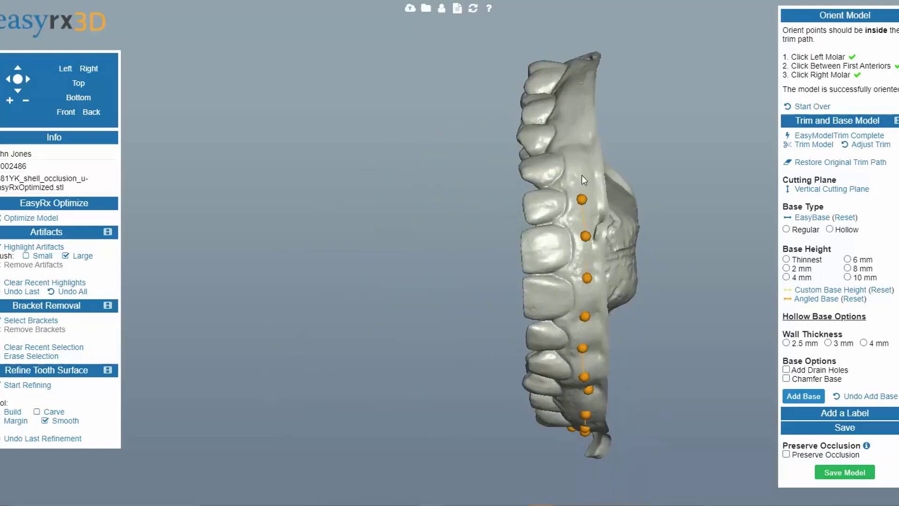
{"action": "left_click", "coordinate": [582, 165]}
{"action": "left_click", "coordinate": [581, 137]}
{"action": "left_click", "coordinate": [575, 107]}
{"action": "left_click", "coordinate": [574, 81]}
{"action": "left_click_drag", "start_coordinate": [580, 60], "coordinate": [660, 291]}
{"action": "left_click", "coordinate": [671, 296]}
{"action": "left_click", "coordinate": [681, 327]}
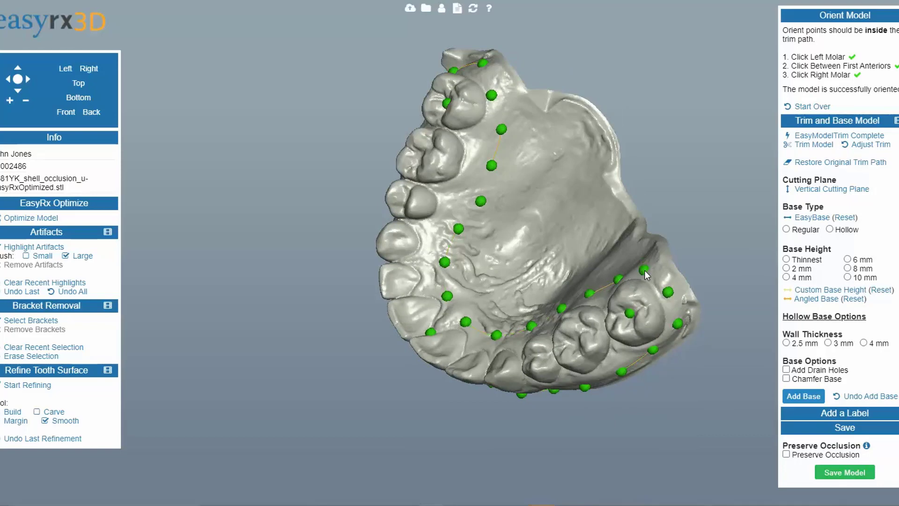
Step: Adjust trim path points along the buccal gum line, orbiting around the arch
{"action": "left_click_drag", "start_coordinate": [399, 333], "coordinate": [485, 189]}
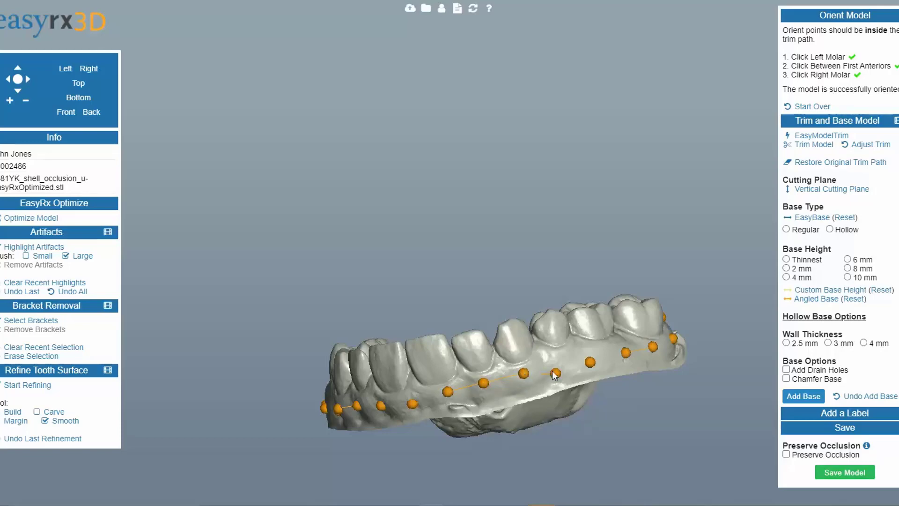
{"action": "left_click_drag", "start_coordinate": [560, 366], "coordinate": [541, 409]}
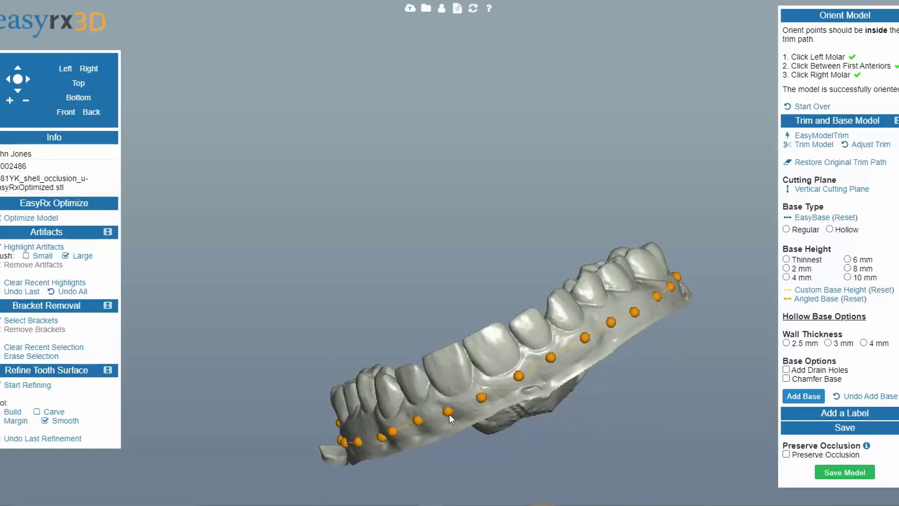
{"action": "left_click_drag", "start_coordinate": [411, 433], "coordinate": [499, 359]}
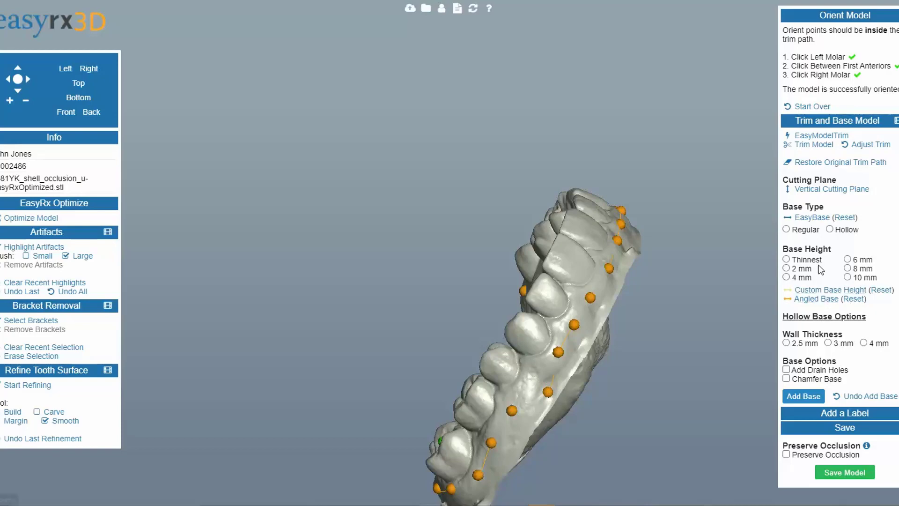
{"action": "left_click_drag", "start_coordinate": [562, 372], "coordinate": [592, 324]}
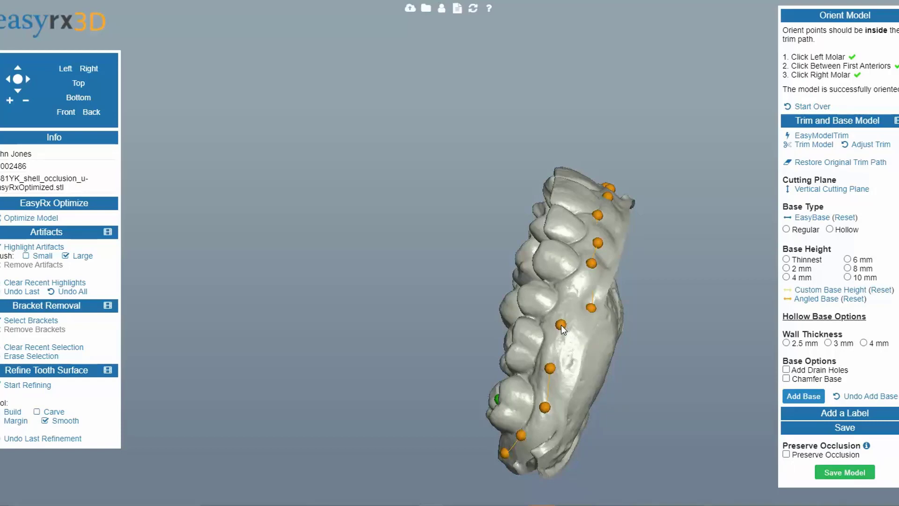
{"action": "left_click_drag", "start_coordinate": [574, 298], "coordinate": [431, 333]}
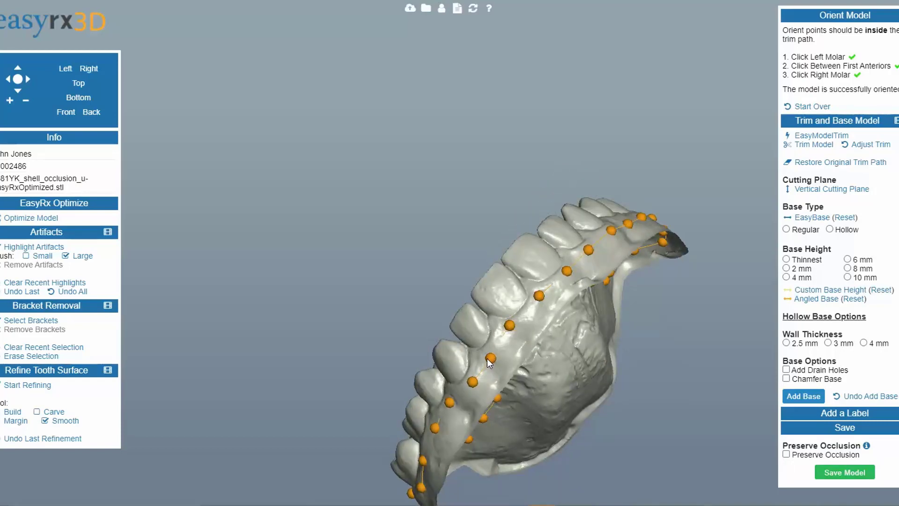
{"action": "left_click_drag", "start_coordinate": [484, 352], "coordinate": [751, 255]}
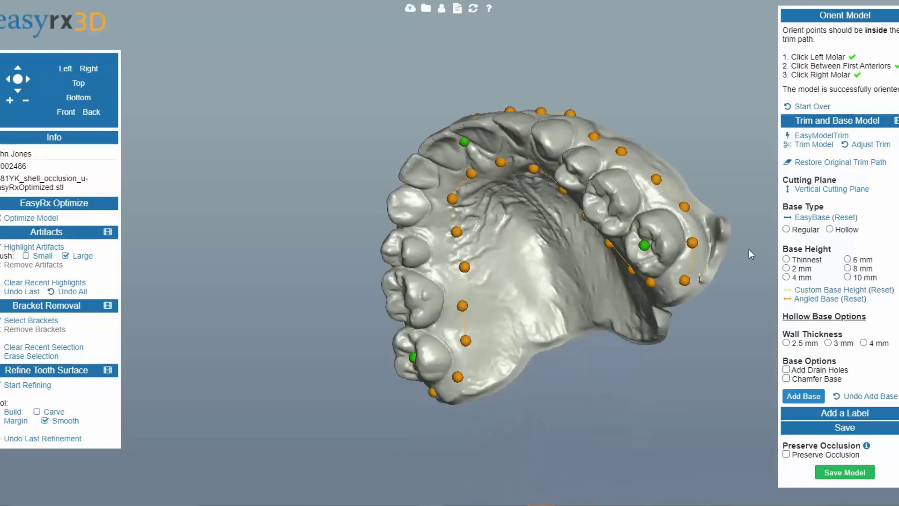
Step: Trim the model along the path, then reopen the trim path for adjustment
{"action": "left_click", "coordinate": [817, 146]}
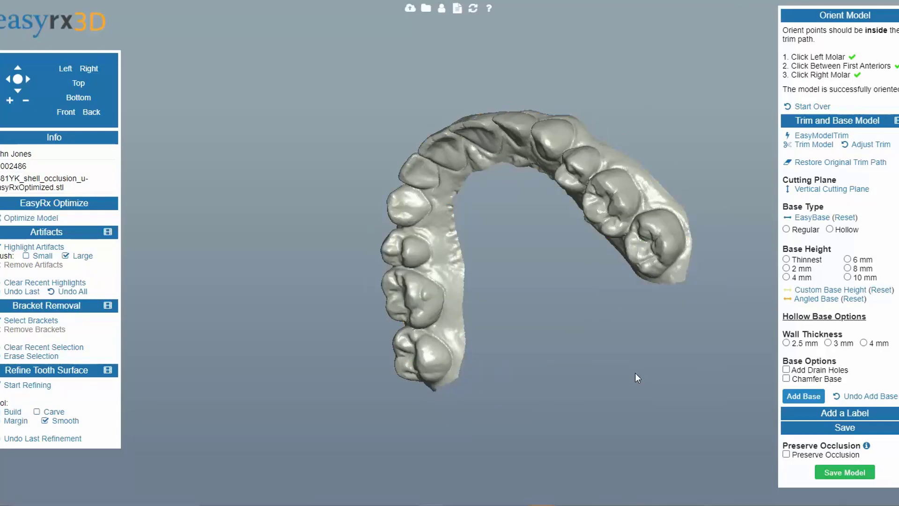
{"action": "left_click_drag", "start_coordinate": [635, 373], "coordinate": [406, 367]}
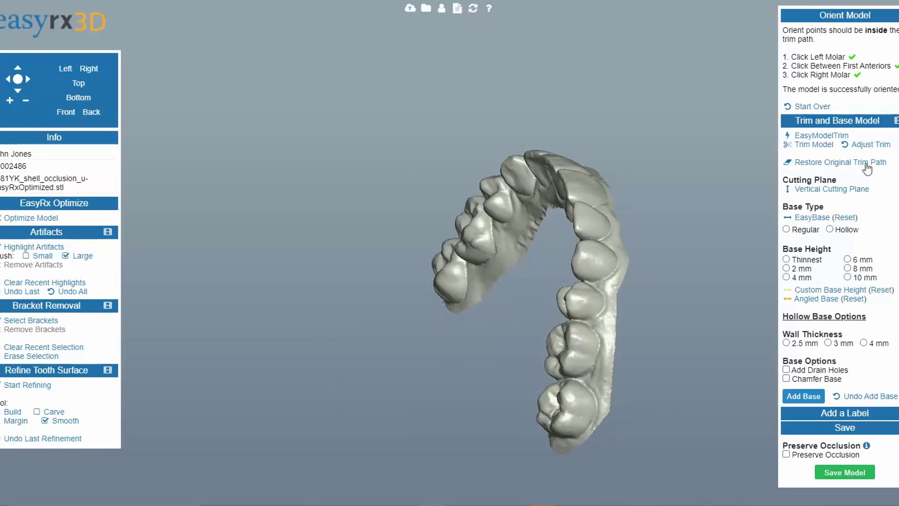
{"action": "left_click", "coordinate": [876, 145]}
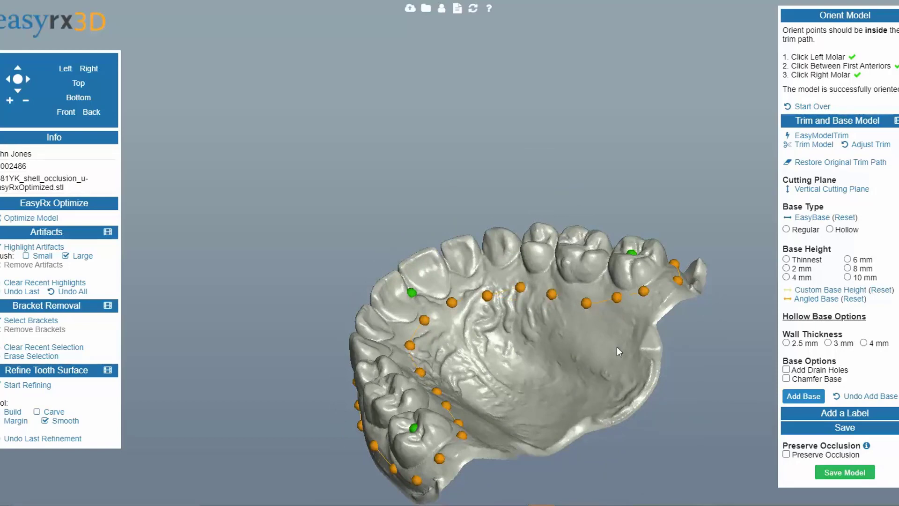
Step: Choose a hollow base 2 mm high with 2.5 mm walls and add it to the trimmed model
{"action": "left_click_drag", "start_coordinate": [616, 347], "coordinate": [514, 411]}
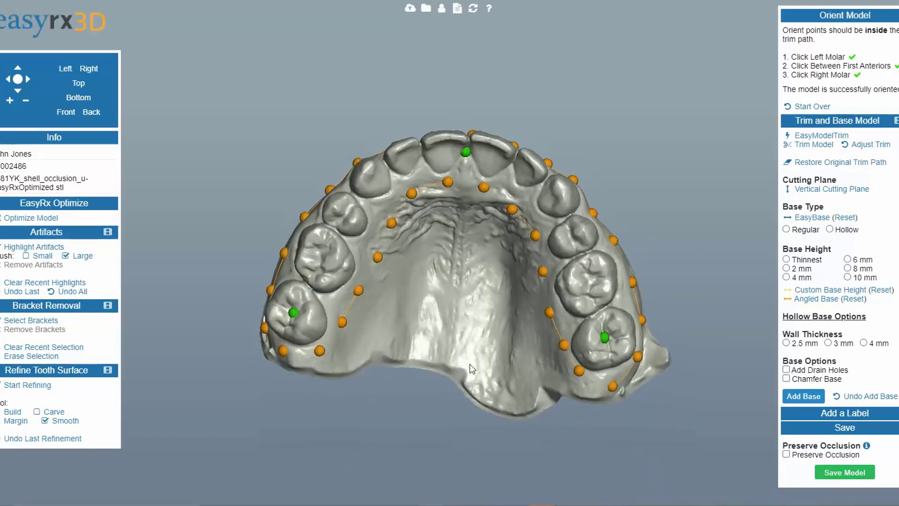
{"action": "left_click_drag", "start_coordinate": [471, 364], "coordinate": [496, 365]}
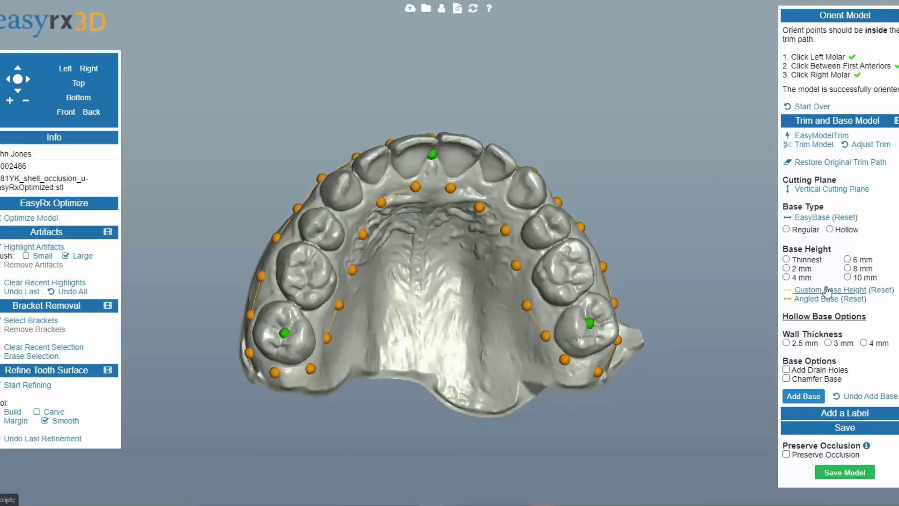
{"action": "left_click_drag", "start_coordinate": [428, 374], "coordinate": [426, 330]}
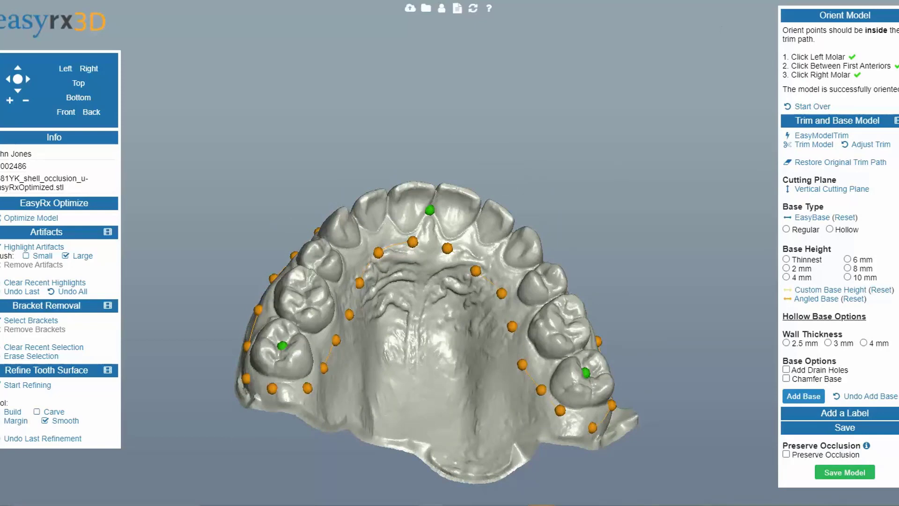
{"action": "left_click_drag", "start_coordinate": [395, 415], "coordinate": [414, 395]}
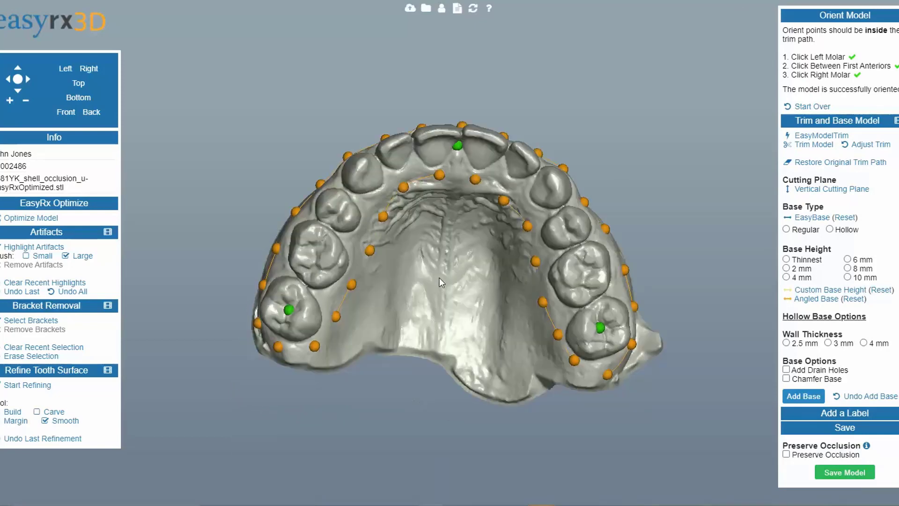
{"action": "left_click", "coordinate": [831, 229]}
{"action": "left_click", "coordinate": [786, 269]}
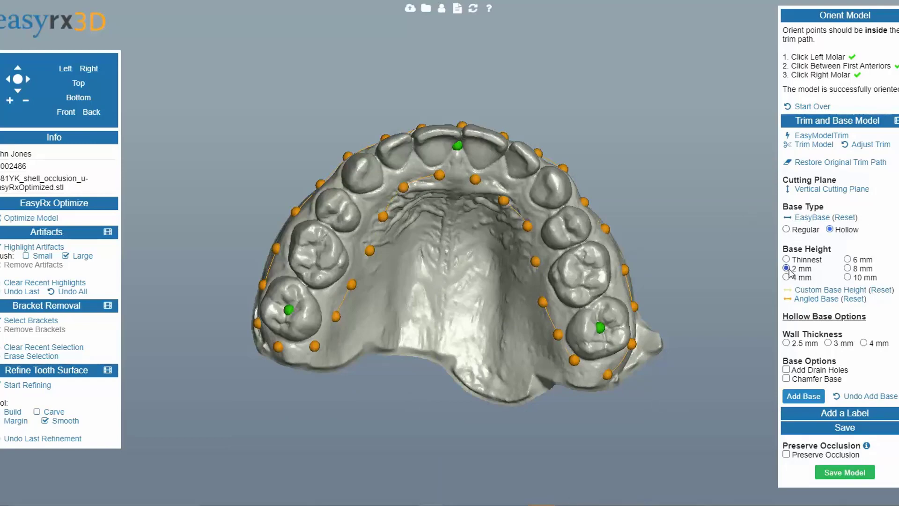
{"action": "left_click", "coordinate": [787, 343]}
{"action": "left_click", "coordinate": [791, 396]}
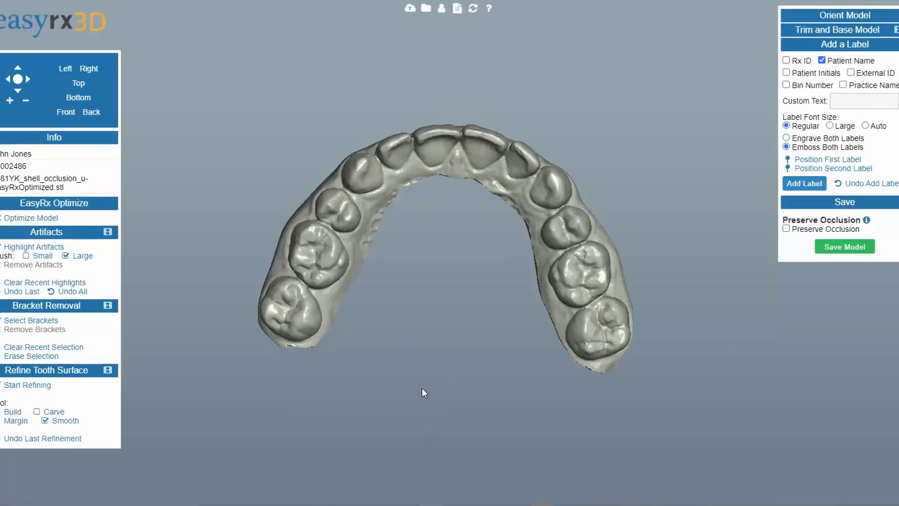
Step: Inspect the hollowed model, then undo the added base
{"action": "left_click_drag", "start_coordinate": [422, 392], "coordinate": [275, 285]}
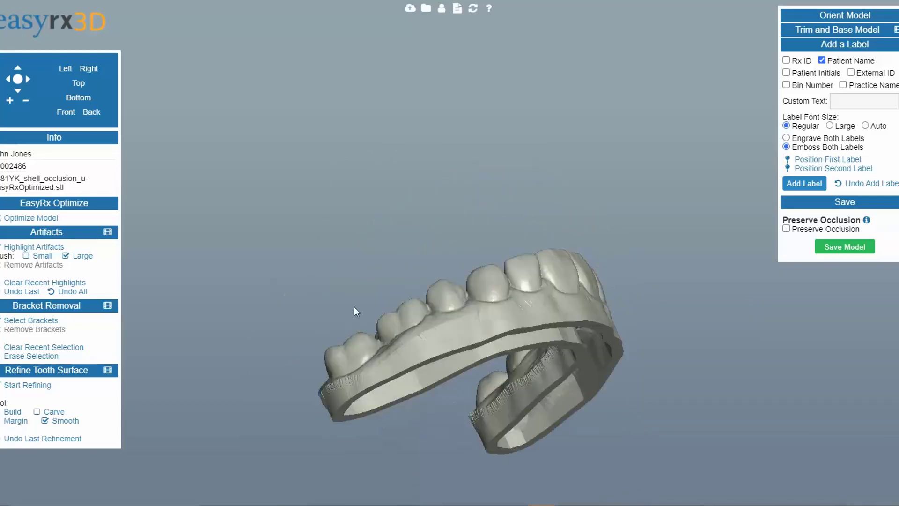
{"action": "left_click_drag", "start_coordinate": [354, 307], "coordinate": [614, 309]}
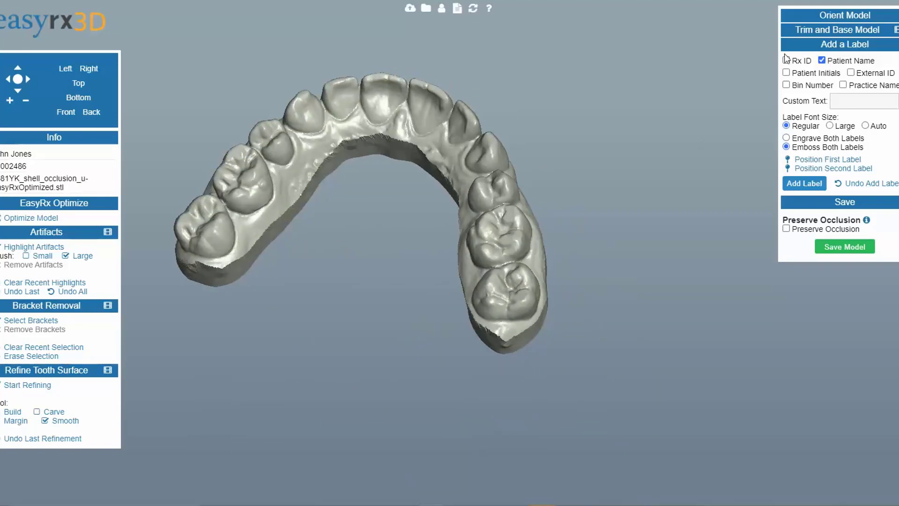
{"action": "left_click", "coordinate": [821, 31]}
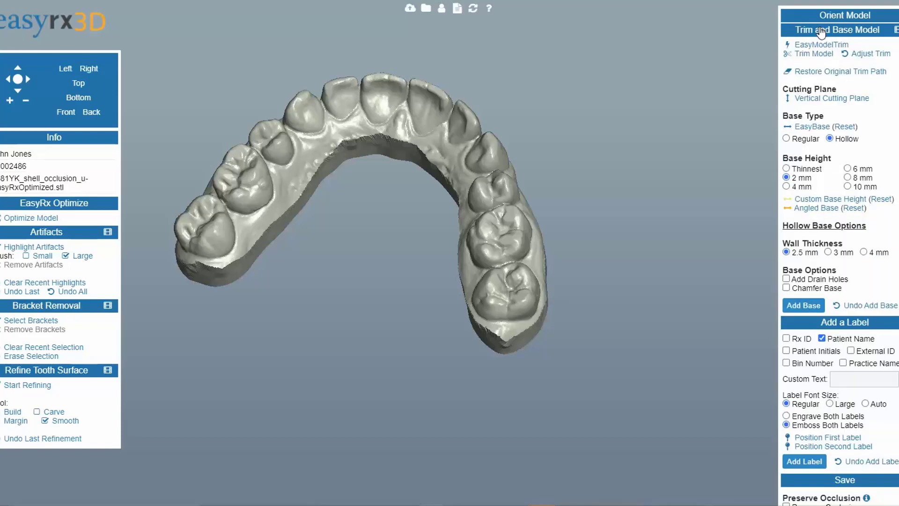
{"action": "left_click_drag", "start_coordinate": [505, 360], "coordinate": [529, 198]}
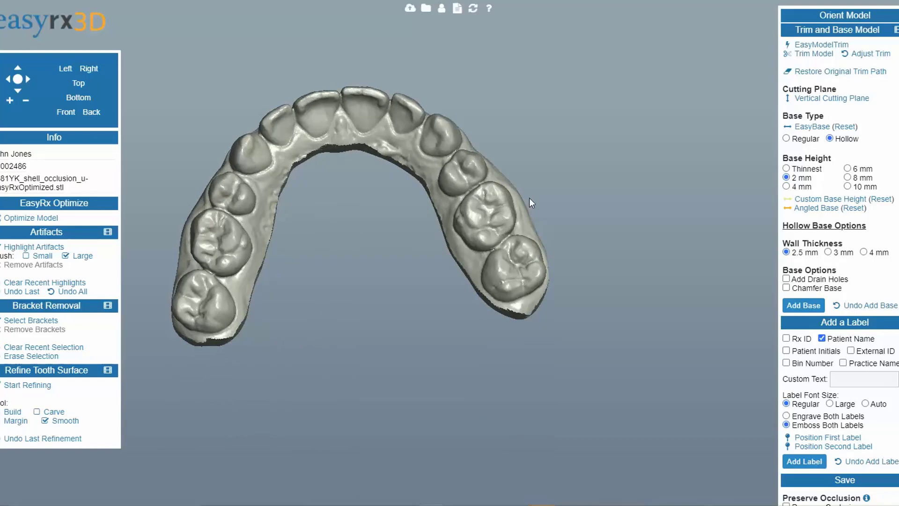
{"action": "left_click", "coordinate": [877, 306]}
Step: Apply EasyBase, nudge the cutting plane's handles, and add the base
{"action": "left_click_drag", "start_coordinate": [395, 412], "coordinate": [298, 427]}
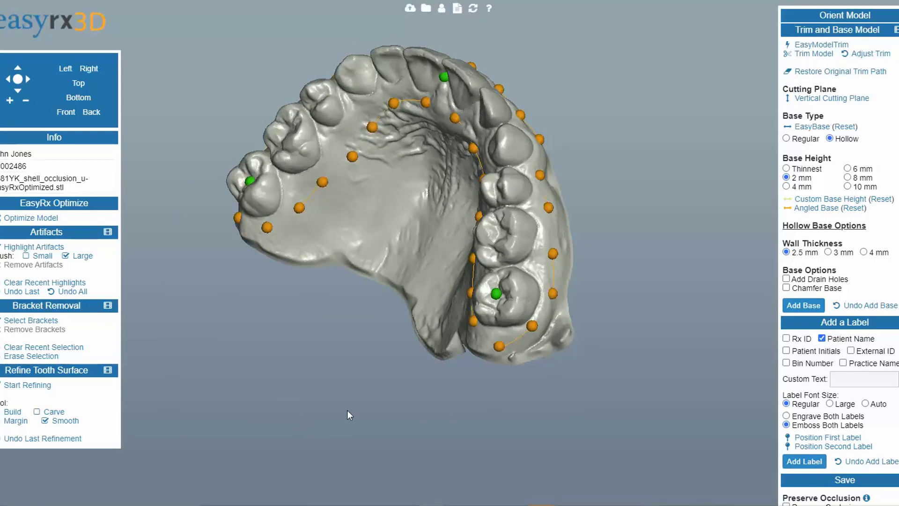
{"action": "left_click_drag", "start_coordinate": [347, 410], "coordinate": [242, 334]}
{"action": "left_click", "coordinate": [820, 127]}
{"action": "left_click_drag", "start_coordinate": [583, 475], "coordinate": [505, 289]}
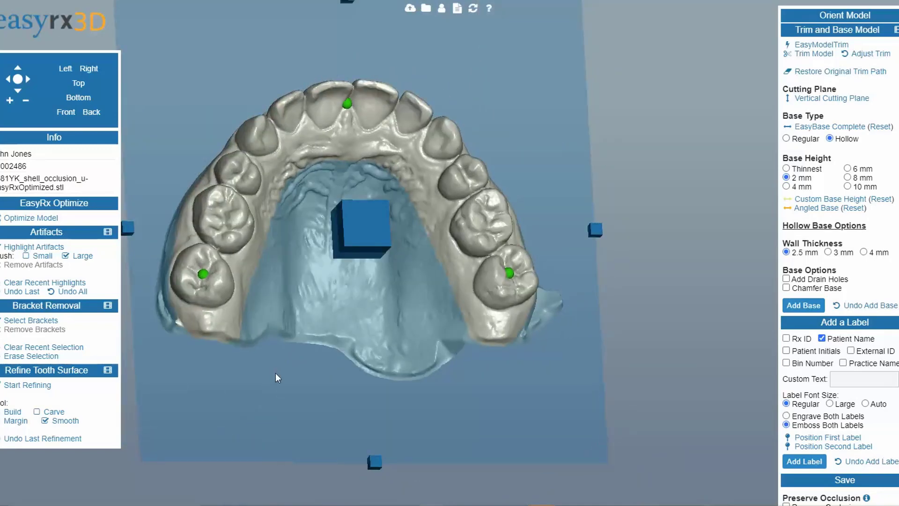
{"action": "left_click_drag", "start_coordinate": [276, 372], "coordinate": [399, 426]}
{"action": "left_click_drag", "start_coordinate": [477, 338], "coordinate": [476, 340]}
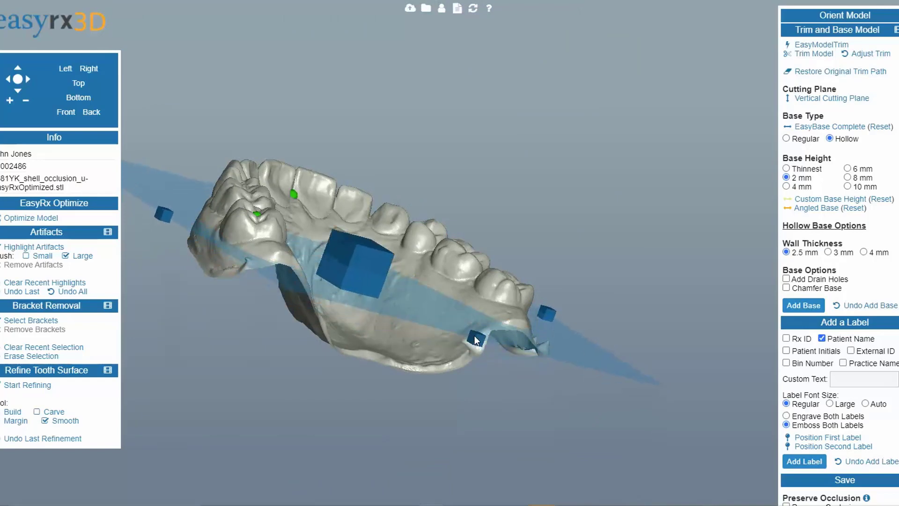
{"action": "left_click_drag", "start_coordinate": [289, 375], "coordinate": [497, 404]}
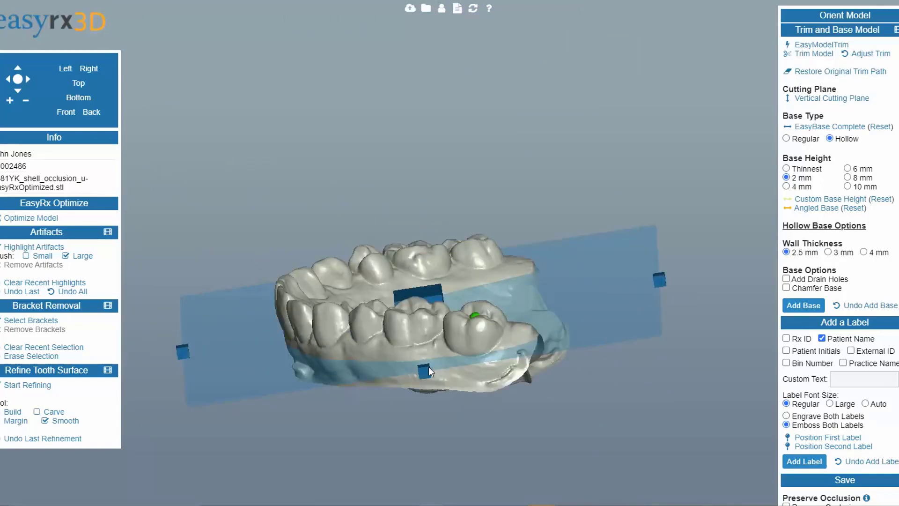
{"action": "left_click_drag", "start_coordinate": [429, 366], "coordinate": [425, 374]}
{"action": "left_click_drag", "start_coordinate": [449, 412], "coordinate": [535, 400]}
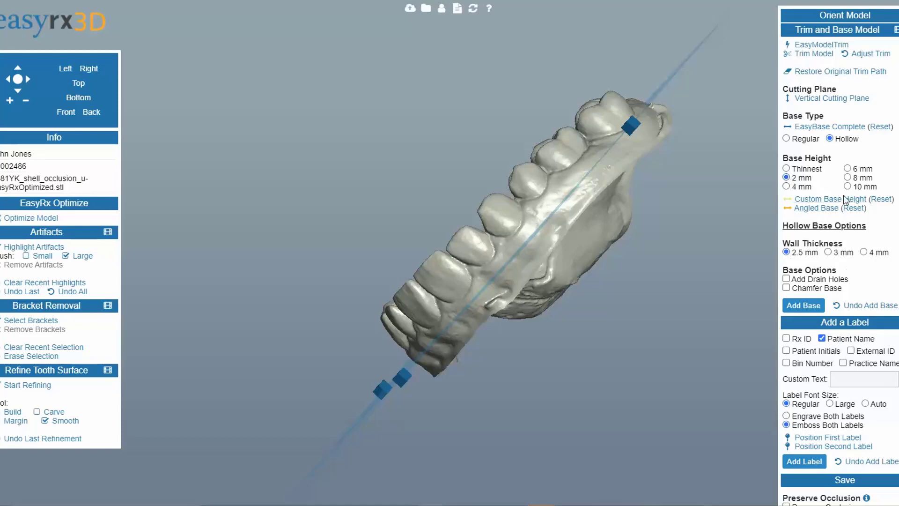
{"action": "left_click", "coordinate": [804, 305]}
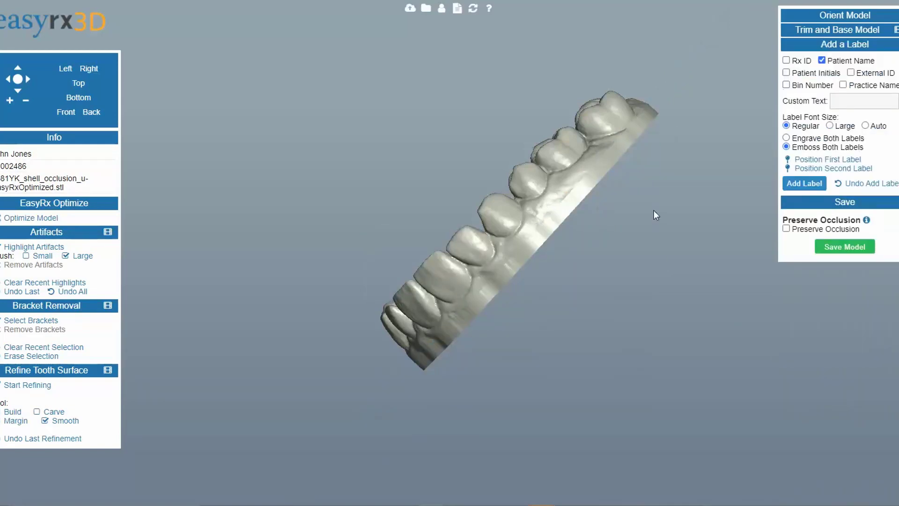
Step: Undo the base, enable Chamfer Base, and add the base again
{"action": "left_click_drag", "start_coordinate": [654, 210], "coordinate": [394, 426]}
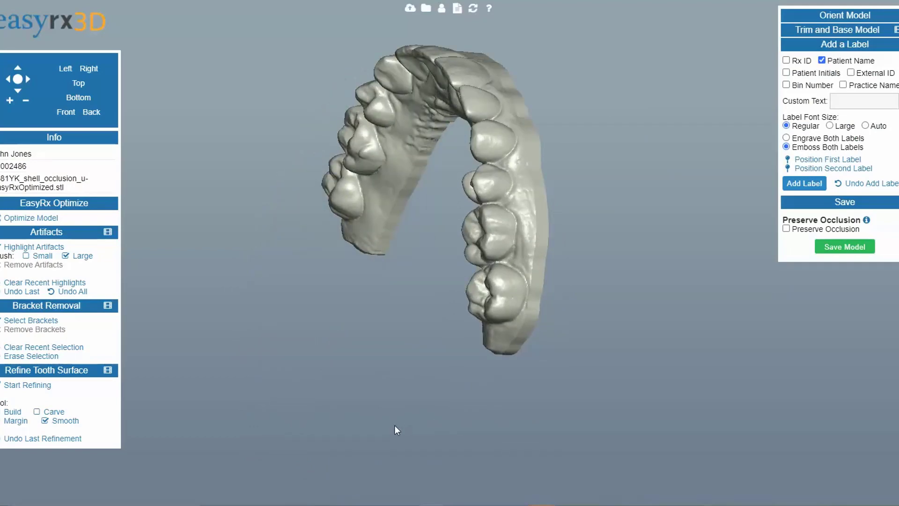
{"action": "left_click", "coordinate": [849, 30]}
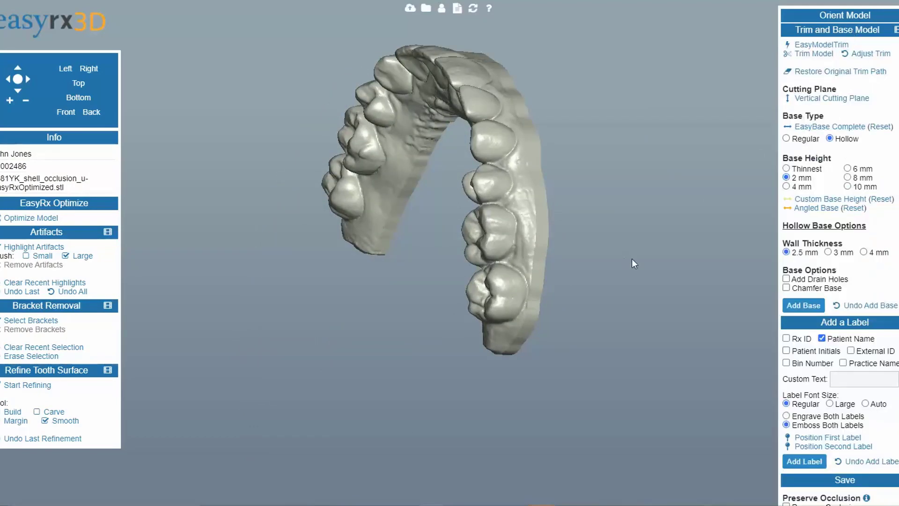
{"action": "left_click_drag", "start_coordinate": [631, 258], "coordinate": [761, 205]}
{"action": "left_click_drag", "start_coordinate": [667, 248], "coordinate": [484, 419]}
{"action": "left_click_drag", "start_coordinate": [485, 391], "coordinate": [493, 417]}
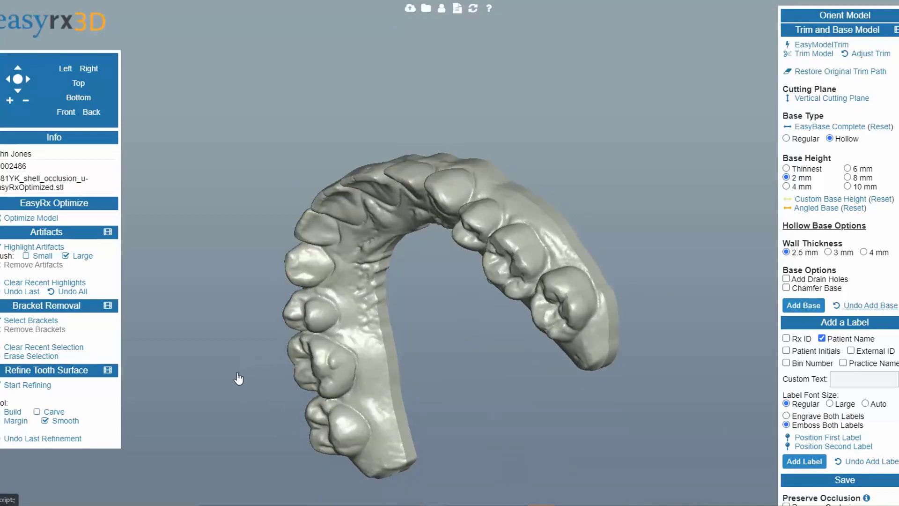
{"action": "left_click_drag", "start_coordinate": [237, 377], "coordinate": [374, 262]}
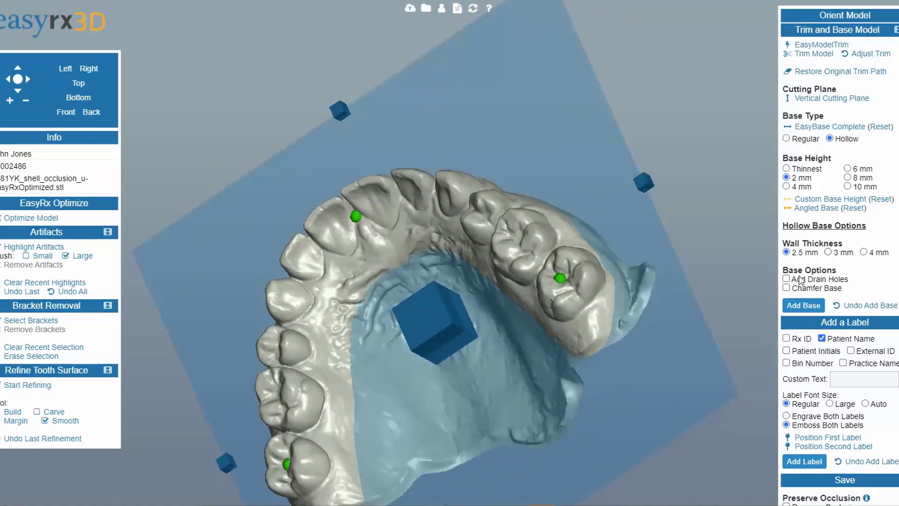
{"action": "left_click", "coordinate": [786, 288]}
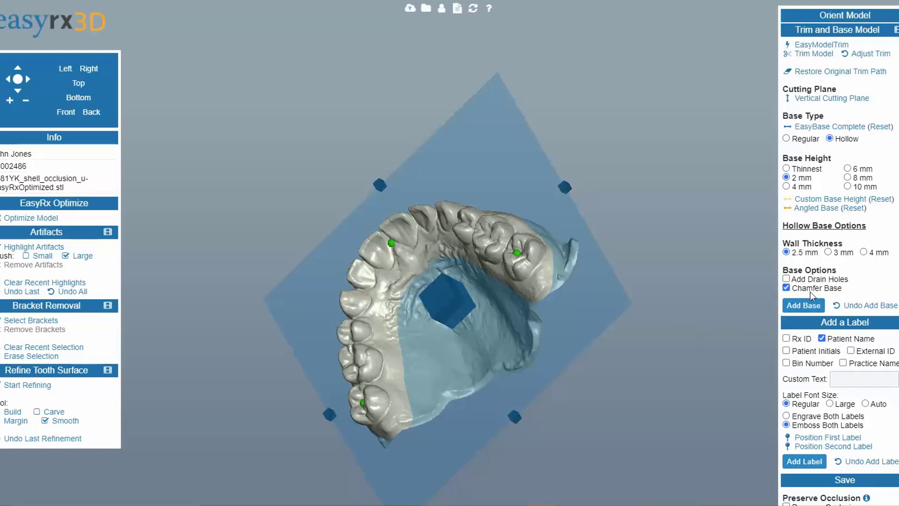
{"action": "left_click", "coordinate": [803, 305]}
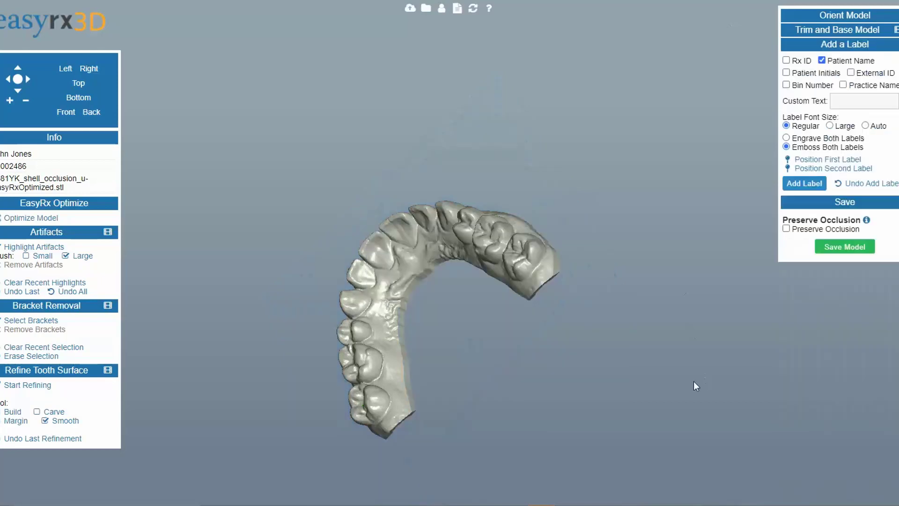
Step: Replace the base with a 4 mm hollow base that has drain holes and no chamfer
{"action": "left_click_drag", "start_coordinate": [707, 380], "coordinate": [562, 364]}
{"action": "scroll", "coordinate": [560, 361], "scroll_direction": "up", "scroll_amount": 5}
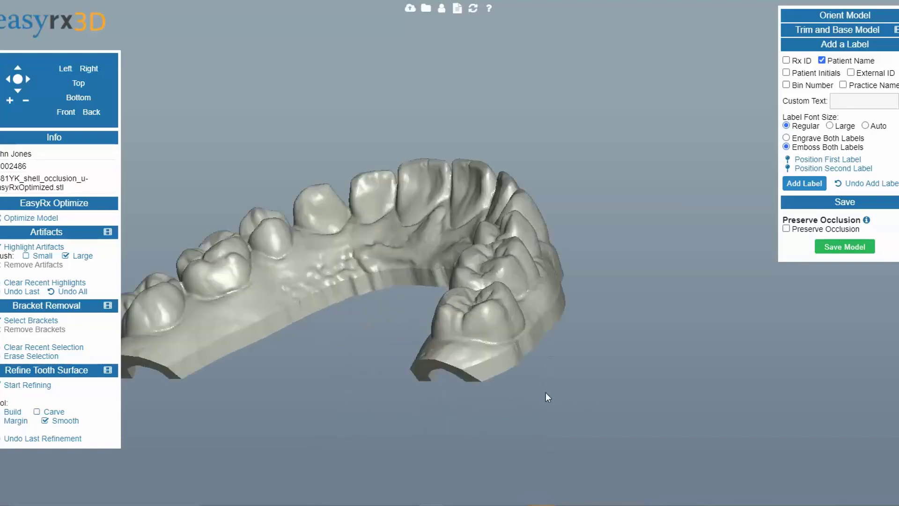
{"action": "left_click_drag", "start_coordinate": [541, 398], "coordinate": [311, 333]}
{"action": "left_click_drag", "start_coordinate": [310, 370], "coordinate": [343, 378]}
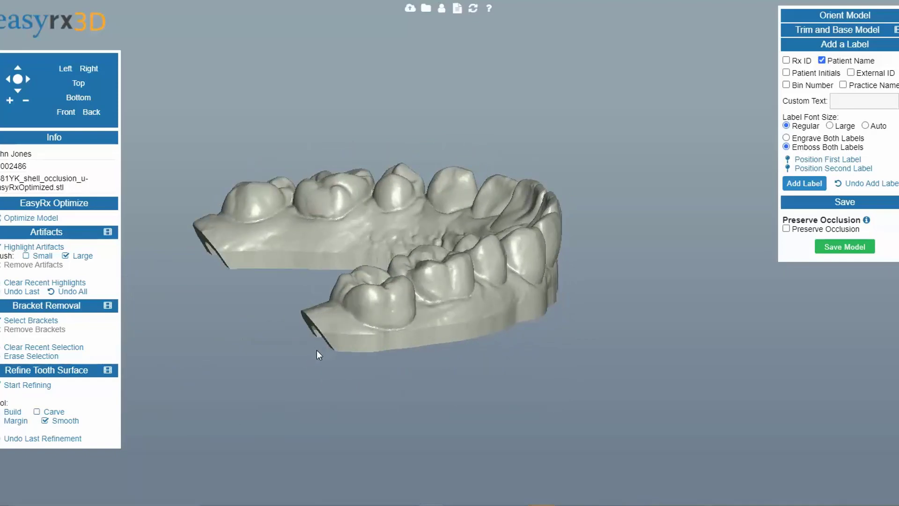
{"action": "left_click_drag", "start_coordinate": [301, 389], "coordinate": [583, 360]}
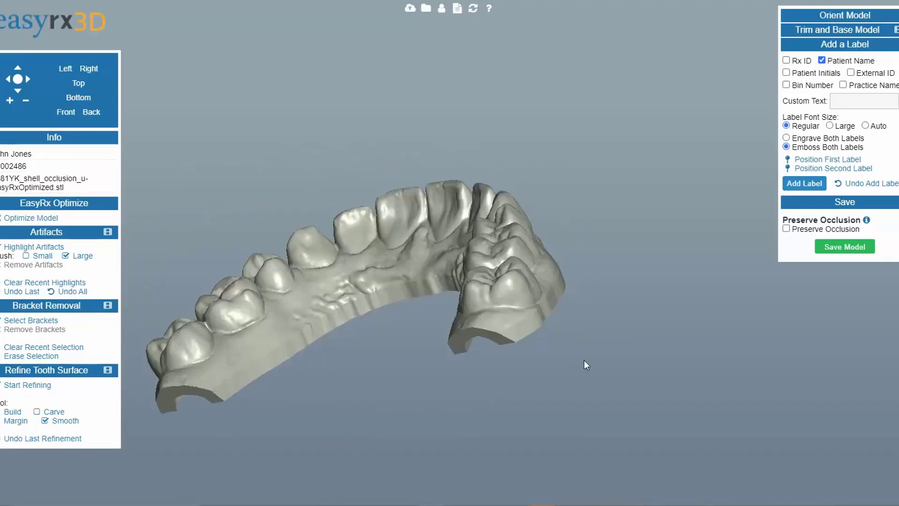
{"action": "left_click", "coordinate": [830, 31]}
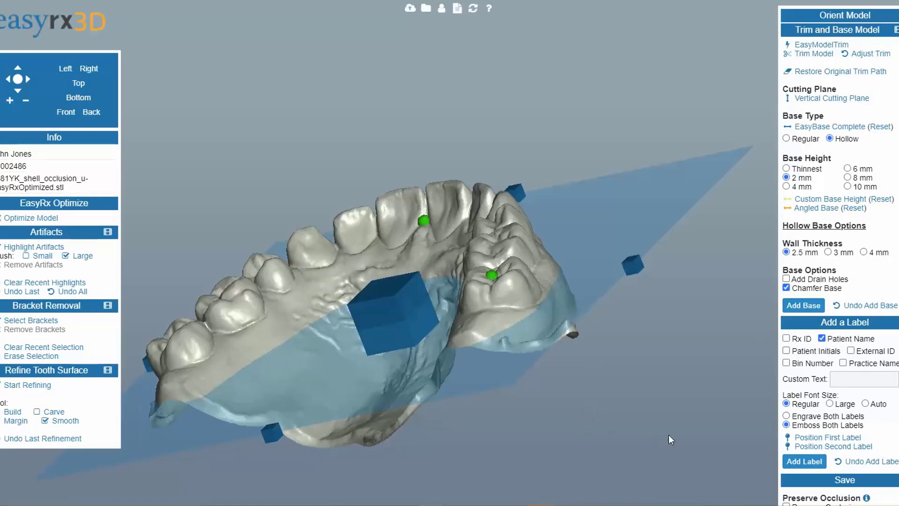
{"action": "left_click_drag", "start_coordinate": [670, 436], "coordinate": [761, 344]}
{"action": "left_click", "coordinate": [787, 288]}
{"action": "left_click_drag", "start_coordinate": [695, 422], "coordinate": [737, 379]}
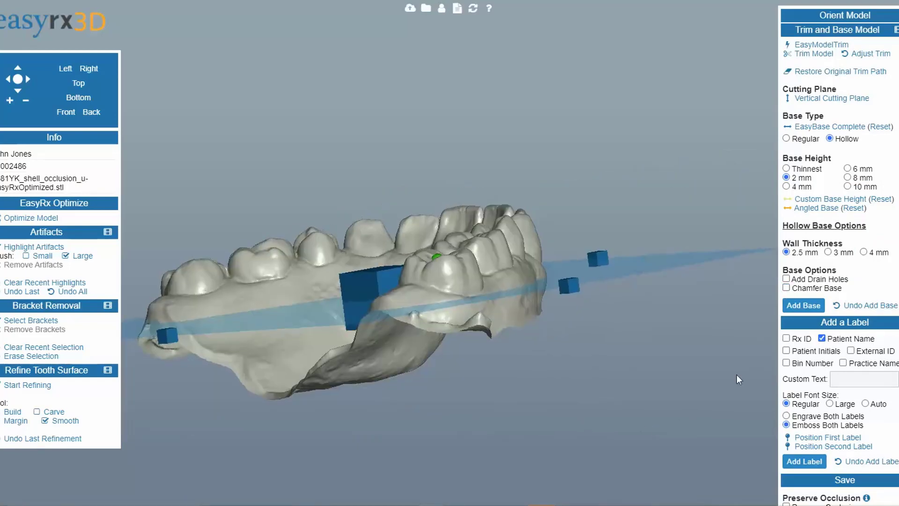
{"action": "left_click", "coordinate": [787, 279]}
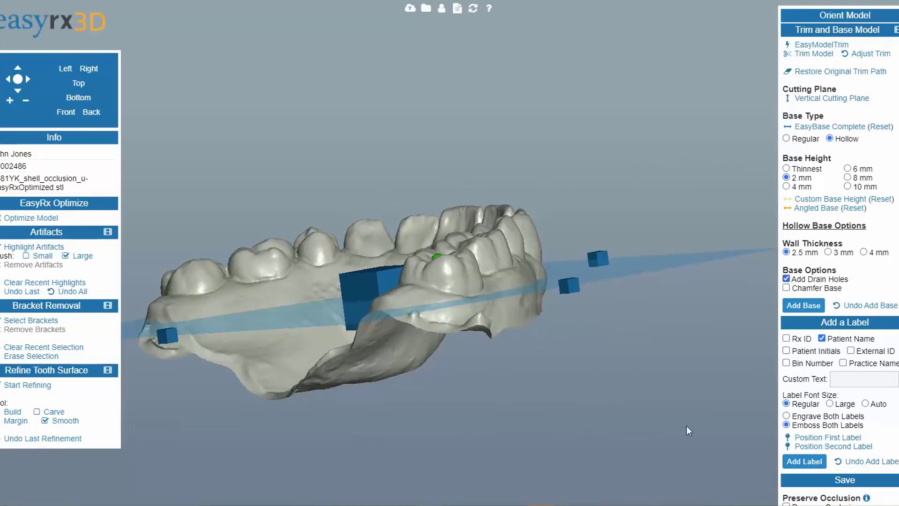
{"action": "left_click", "coordinate": [786, 186]}
{"action": "left_click", "coordinate": [803, 305]}
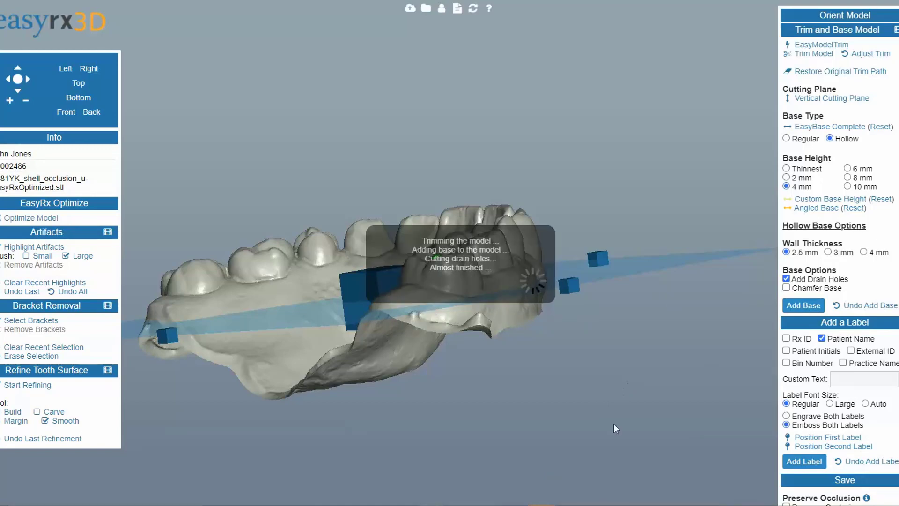
Step: Inspect the new base and its drain holes from several angles
{"action": "left_click_drag", "start_coordinate": [491, 416], "coordinate": [501, 337]}
{"action": "left_click_drag", "start_coordinate": [443, 384], "coordinate": [472, 321]}
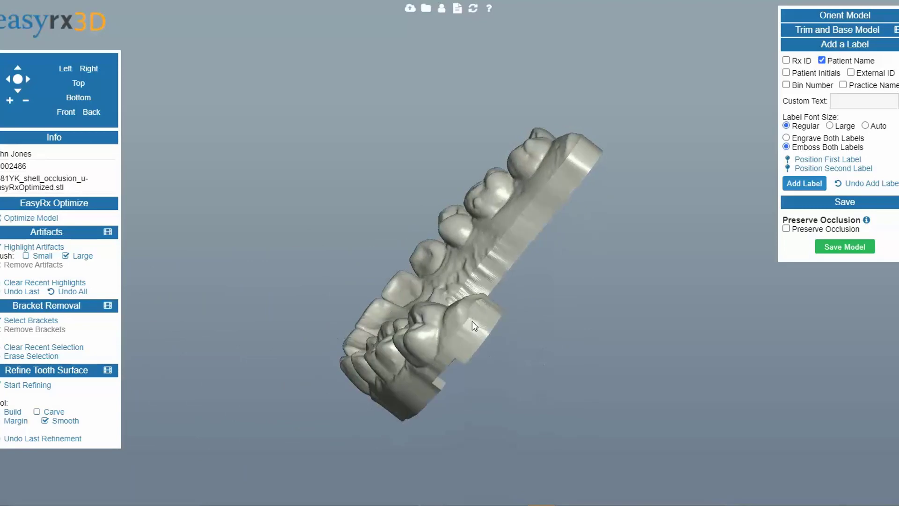
{"action": "left_click_drag", "start_coordinate": [504, 374], "coordinate": [459, 370]}
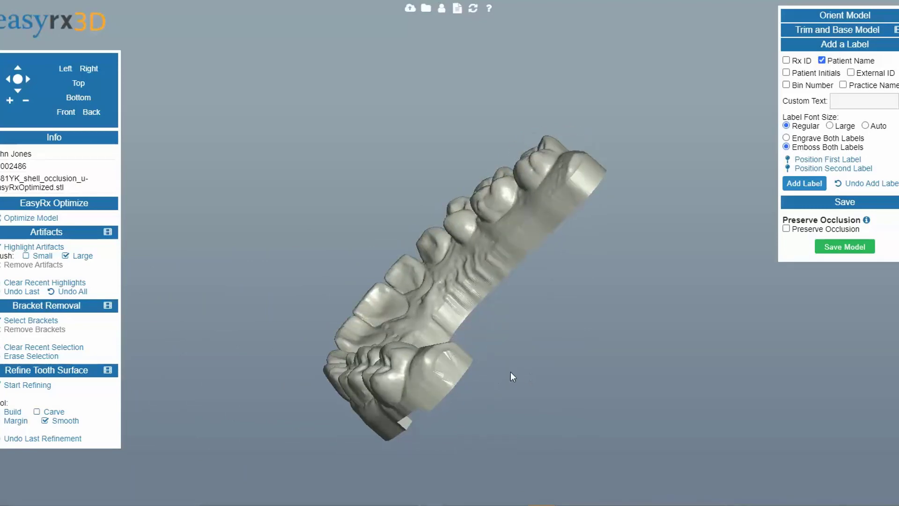
{"action": "left_click_drag", "start_coordinate": [520, 389], "coordinate": [526, 279]}
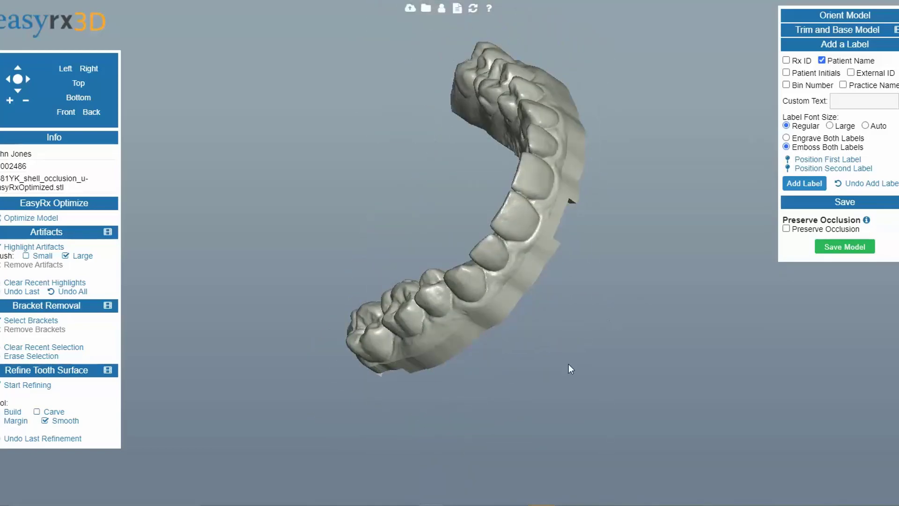
{"action": "left_click_drag", "start_coordinate": [568, 365], "coordinate": [534, 403]}
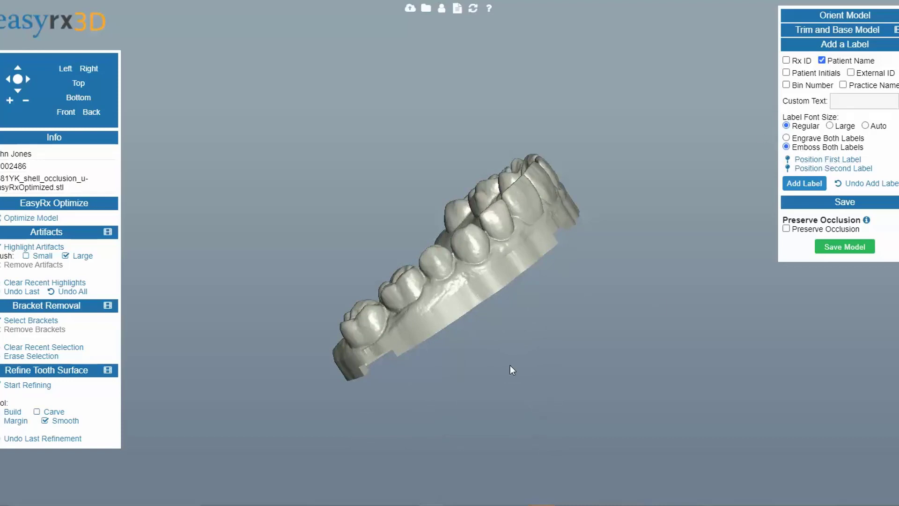
{"action": "right_click_drag", "start_coordinate": [510, 365], "coordinate": [510, 378]}
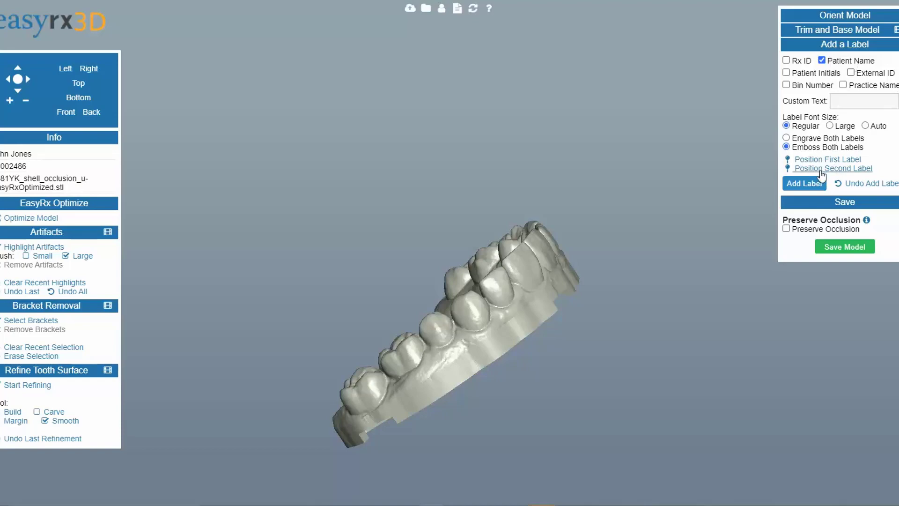
Step: Set the label font size to Large and position the first patient-name label on the base's front side
{"action": "left_click", "coordinate": [829, 126]}
{"action": "left_click", "coordinate": [834, 160]}
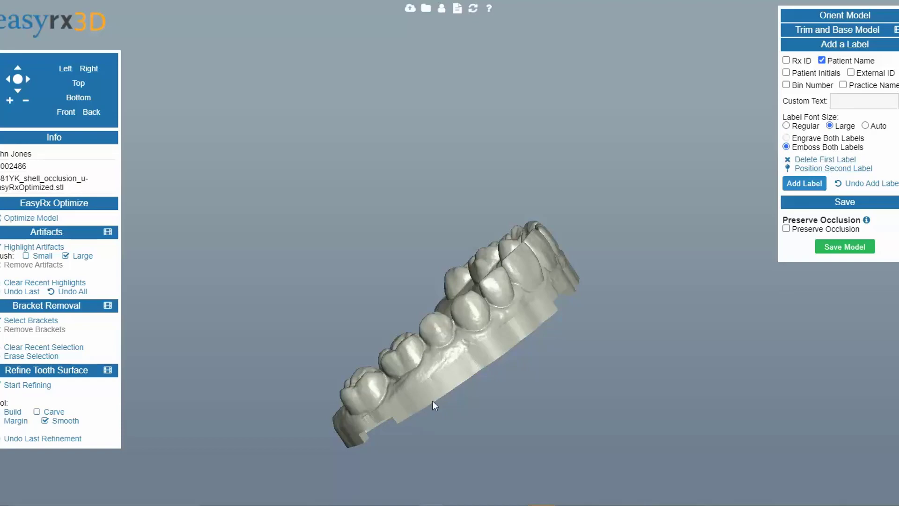
{"action": "left_click_drag", "start_coordinate": [431, 401], "coordinate": [442, 370]}
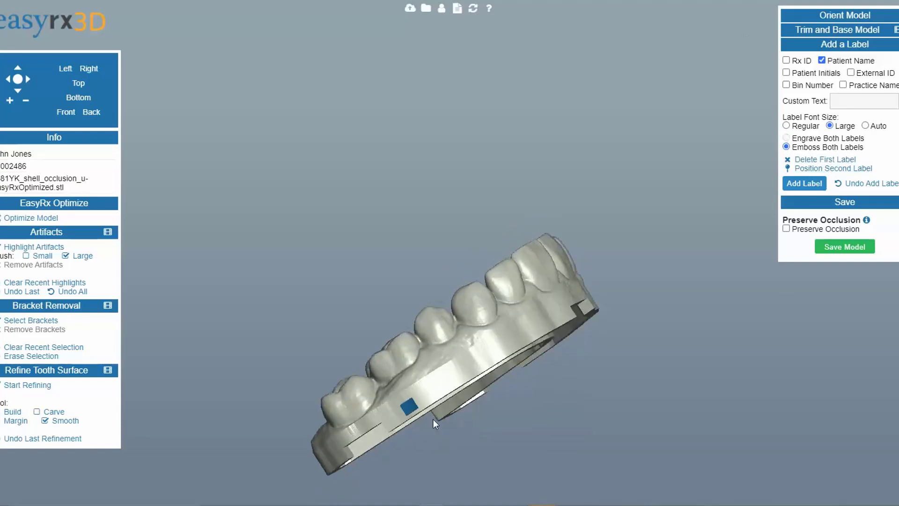
{"action": "mouse_move", "coordinate": [528, 333]}
{"action": "left_mouse_down"}
{"action": "mouse_move", "coordinate": [487, 428]}
{"action": "mouse_move", "coordinate": [460, 366]}
{"action": "left_mouse_up"}
{"action": "left_click_drag", "start_coordinate": [462, 433], "coordinate": [463, 423]}
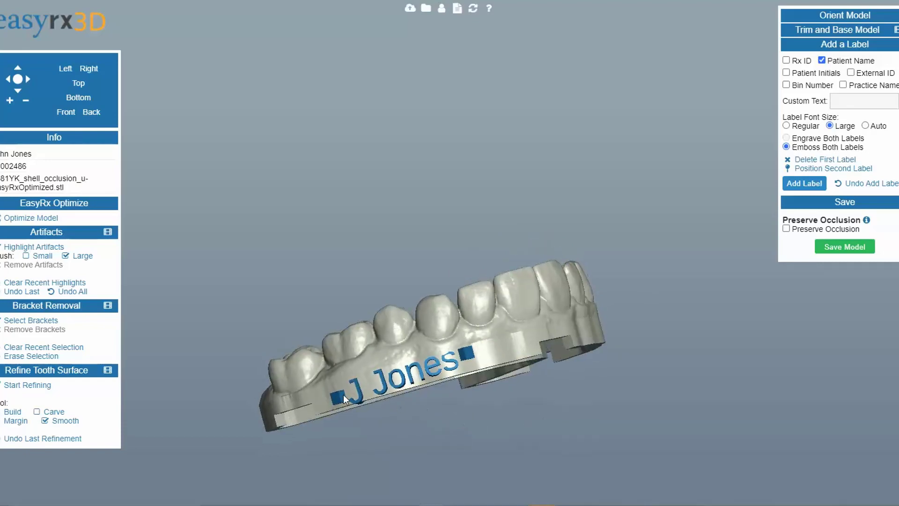
Step: Nudge the patient-name label slightly upward on the base's front side
{"action": "left_click_drag", "start_coordinate": [340, 390], "coordinate": [341, 384]}
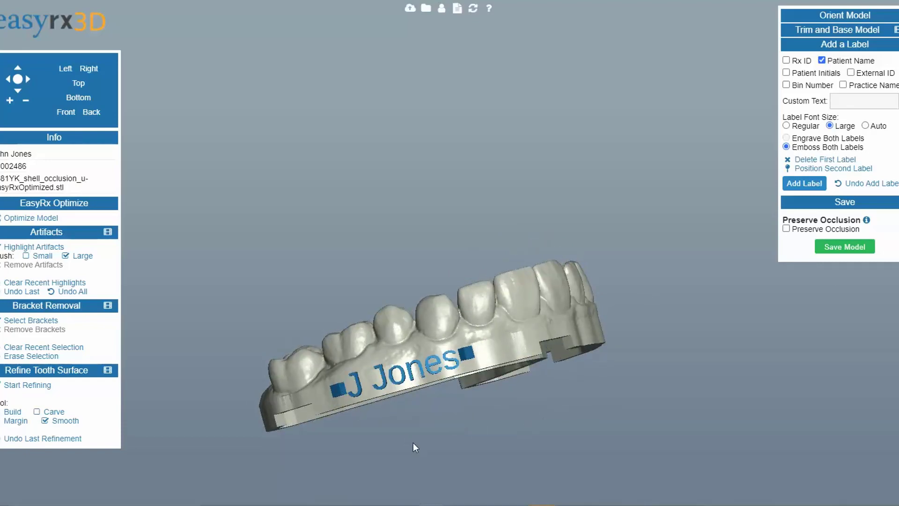
{"action": "left_click_drag", "start_coordinate": [413, 442], "coordinate": [446, 432]}
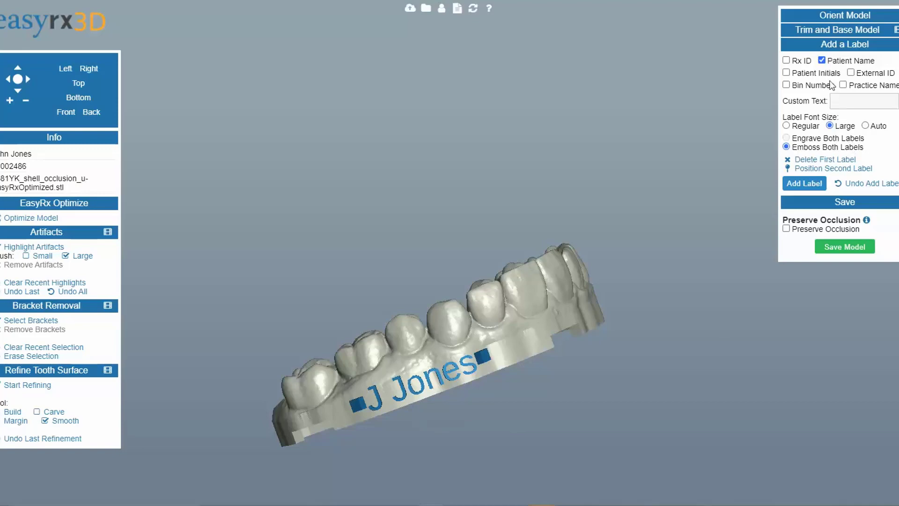
Step: Replace Patient Name with the custom text 12 and place it as the second label beside the name on the base
{"action": "left_click", "coordinate": [822, 60]}
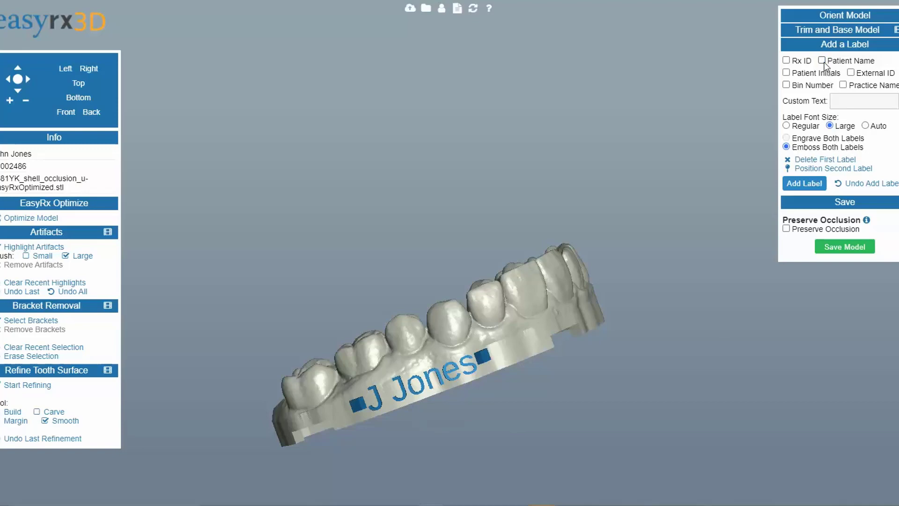
{"action": "left_click", "coordinate": [842, 100]}
{"action": "type", "text": "12"}
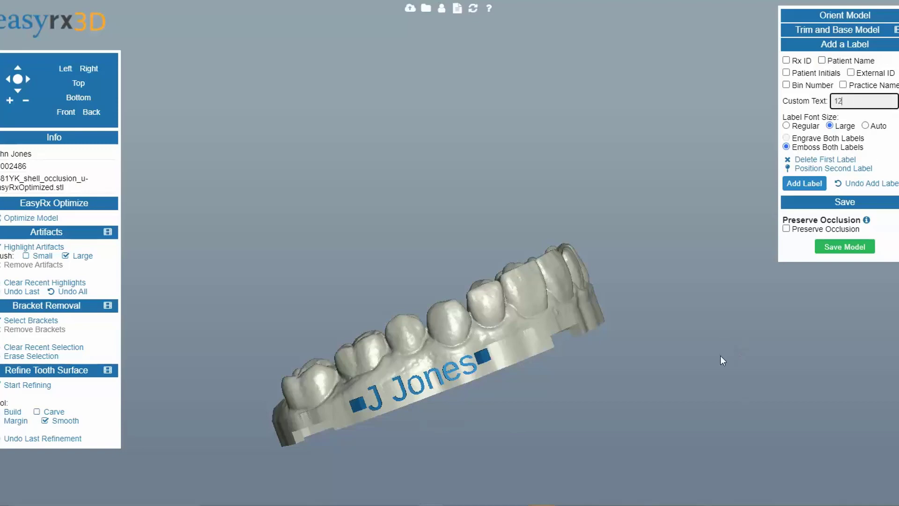
{"action": "left_click_drag", "start_coordinate": [721, 356], "coordinate": [645, 390]}
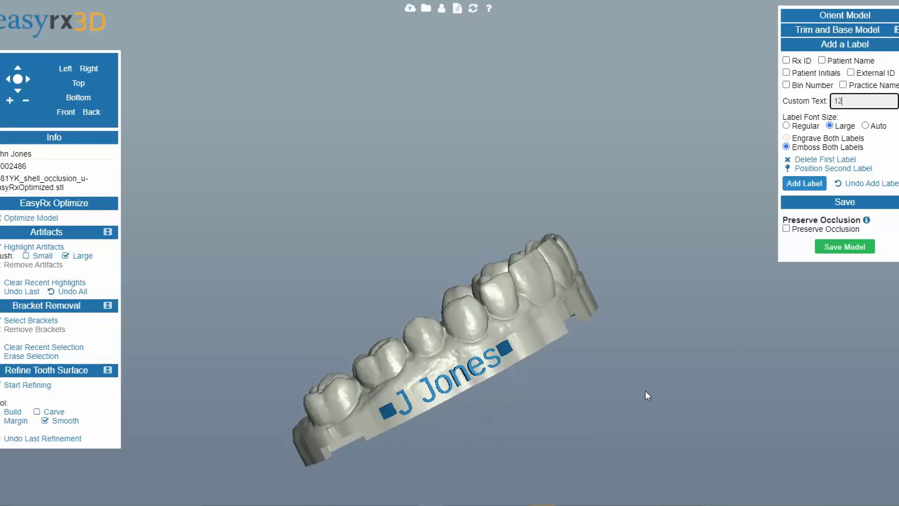
{"action": "left_click", "coordinate": [814, 170]}
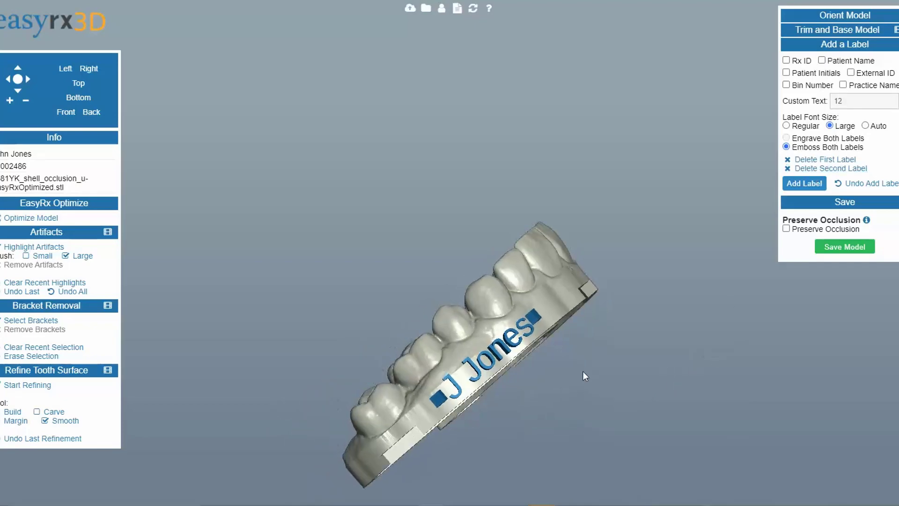
{"action": "left_click", "coordinate": [401, 370]}
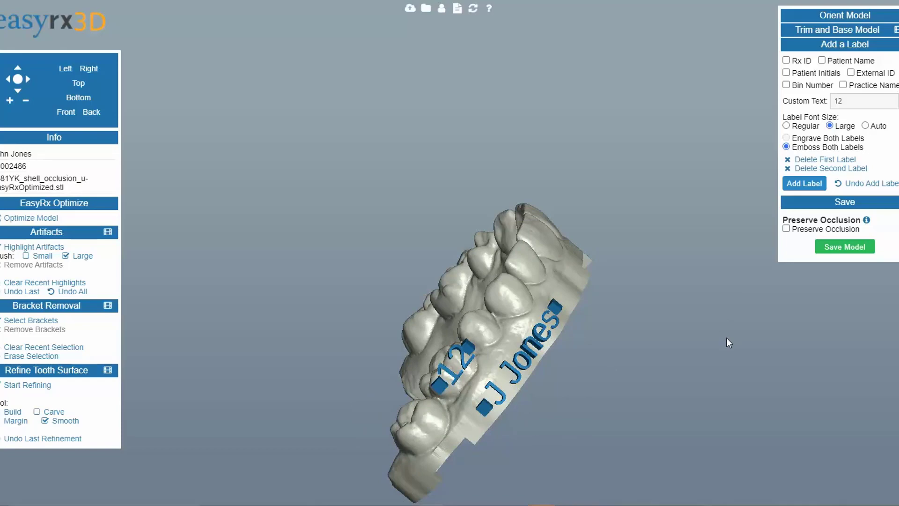
Step: Add both labels, embossing them into the base
{"action": "left_click", "coordinate": [800, 187]}
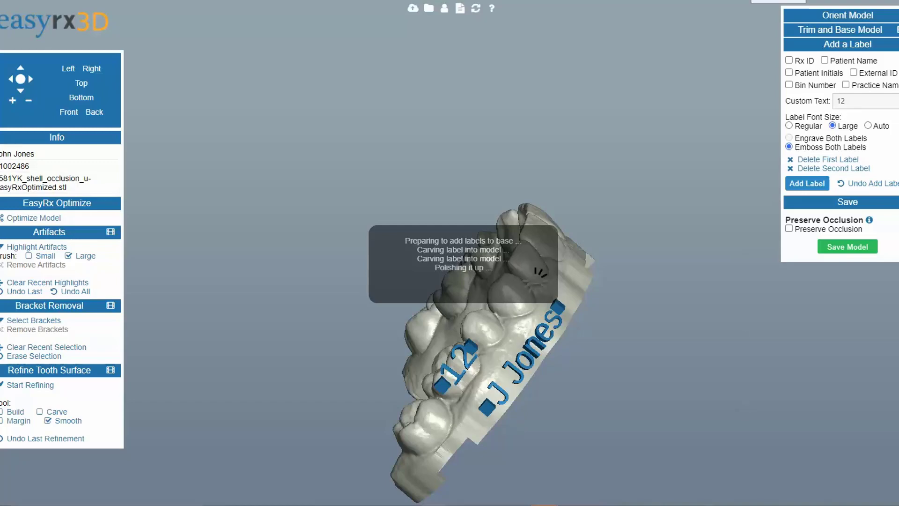
{"action": "left_click_drag", "start_coordinate": [648, 392], "coordinate": [526, 390]}
{"action": "scroll", "coordinate": [533, 397], "scroll_direction": "up", "scroll_amount": 3}
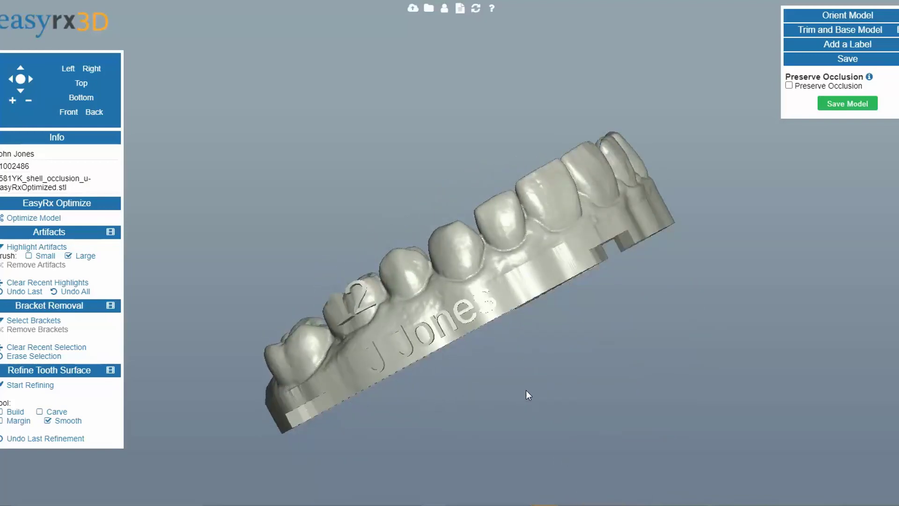
Step: Inspect the embossed labels on the base from different angles
{"action": "left_click", "coordinate": [837, 45]}
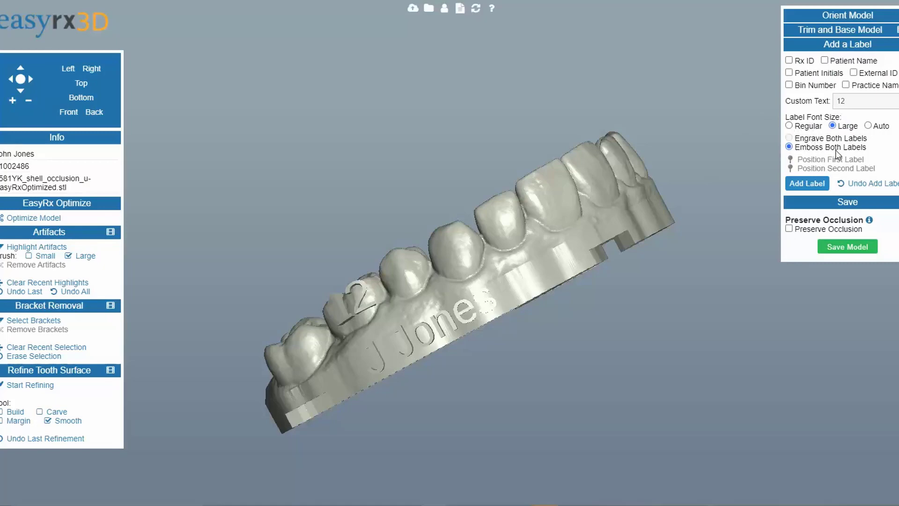
{"action": "left_click_drag", "start_coordinate": [604, 353], "coordinate": [523, 279]}
{"action": "left_click_drag", "start_coordinate": [464, 277], "coordinate": [571, 329]}
{"action": "left_click", "coordinate": [845, 44]}
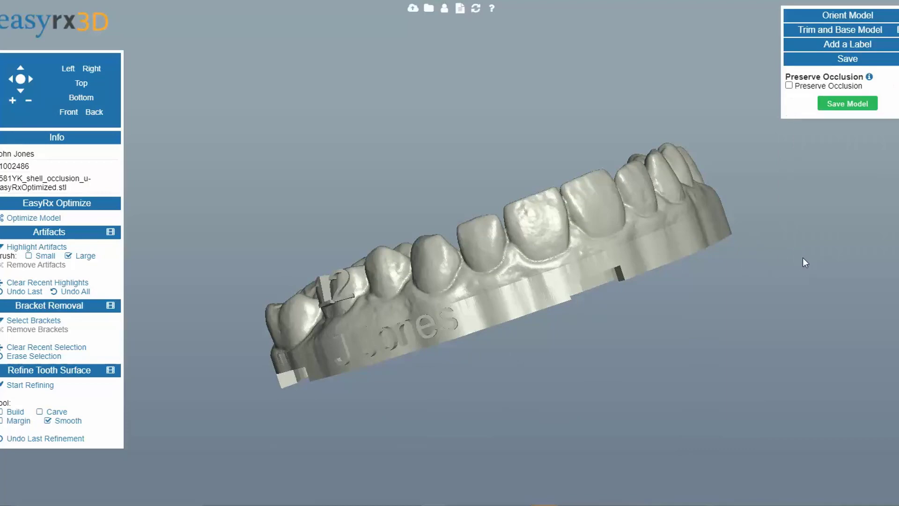
{"action": "left_click_drag", "start_coordinate": [682, 327], "coordinate": [836, 123]}
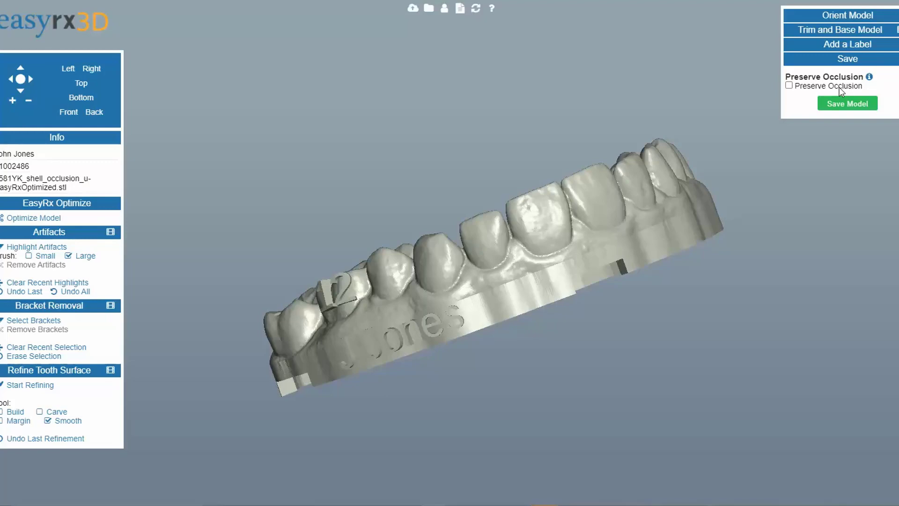
Step: Save the model as an STL, replacing the file name's (1) suffix with -Upper
{"action": "left_click", "coordinate": [846, 105]}
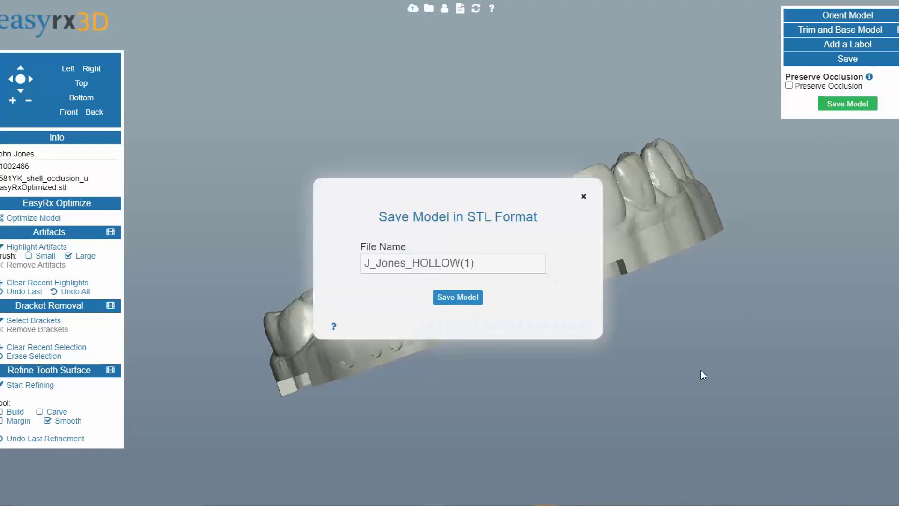
{"action": "left_click", "coordinate": [513, 267]}
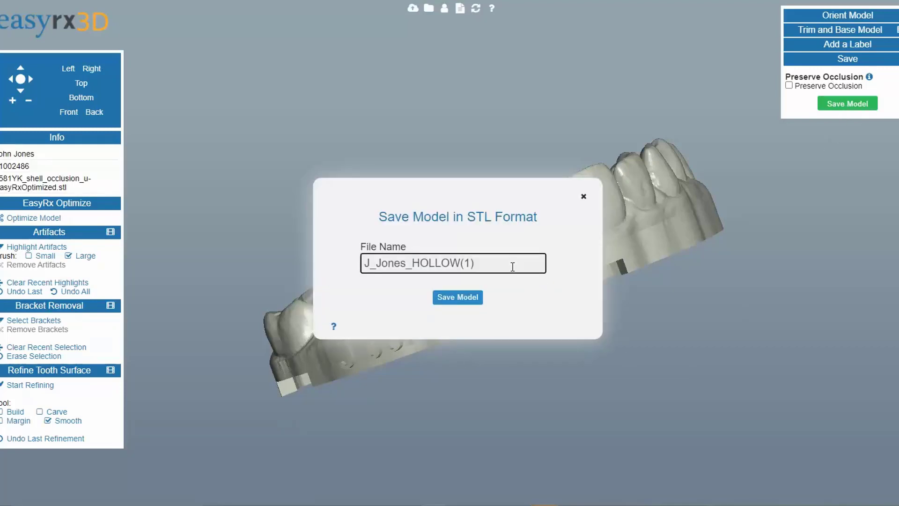
{"action": "key", "text": "BackSpace"}
{"action": "key", "text": "BackSpace"}
{"action": "key", "text": "BackSpace"}
{"action": "type", "text": "-Upper"}
{"action": "left_click", "coordinate": [437, 295]}
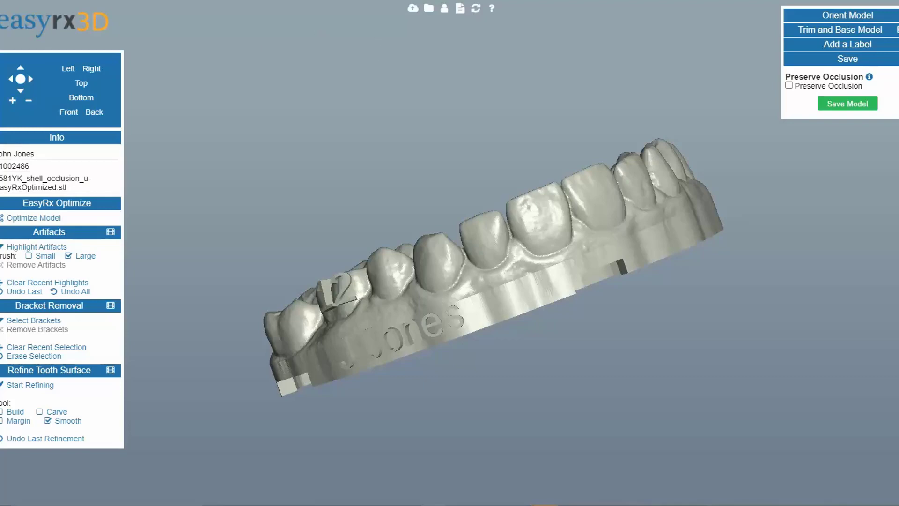
Step: Orient the newly opened upper scan by marking the left molar, the point between the first anteriors, and the right molar
{"action": "left_click_drag", "start_coordinate": [448, 302], "coordinate": [384, 164]}
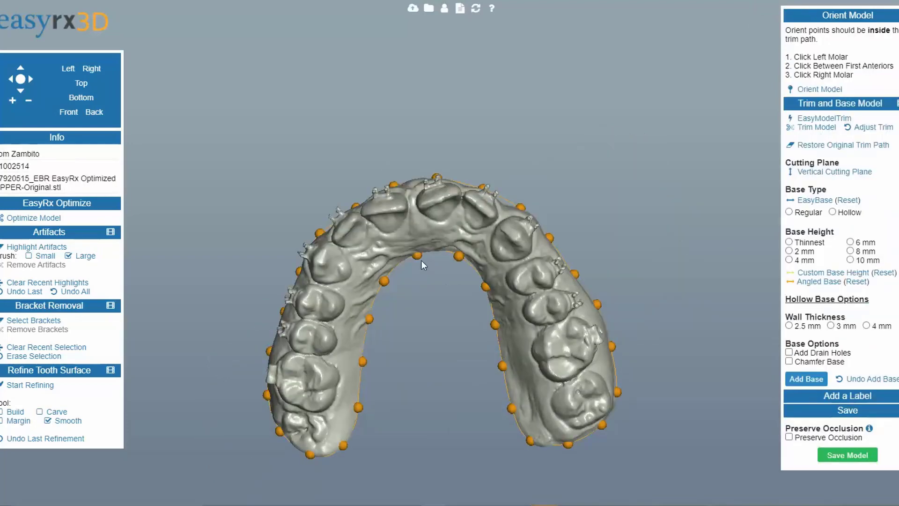
{"action": "left_click_drag", "start_coordinate": [422, 260], "coordinate": [428, 350]}
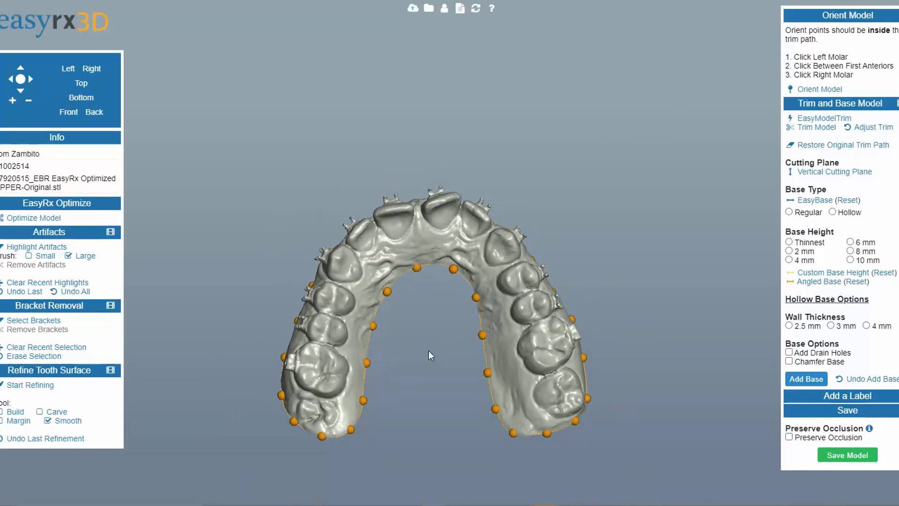
{"action": "left_click", "coordinate": [820, 89]}
{"action": "left_click", "coordinate": [561, 395]}
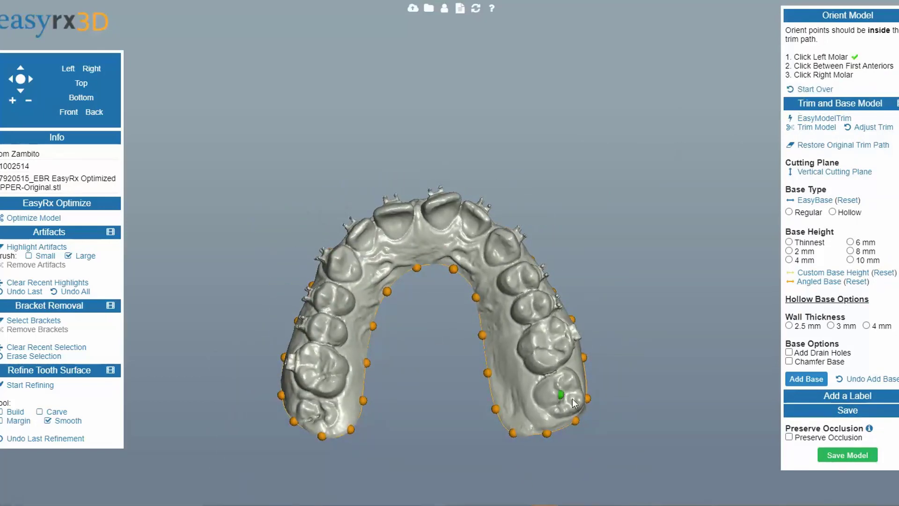
{"action": "left_click", "coordinate": [419, 215]}
{"action": "left_click", "coordinate": [314, 410]}
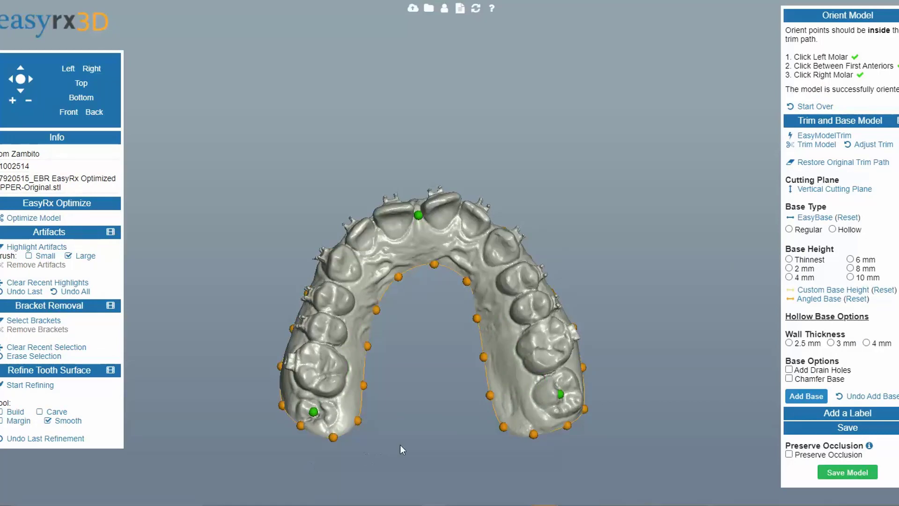
Step: Inspect the oriented scan and its trim path from several angles
{"action": "left_click_drag", "start_coordinate": [451, 424], "coordinate": [486, 382]}
{"action": "left_click_drag", "start_coordinate": [443, 405], "coordinate": [482, 437]}
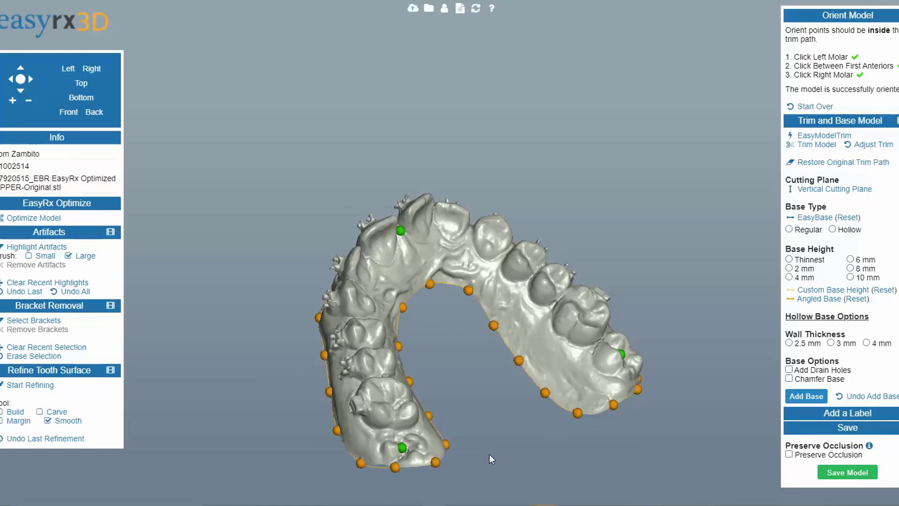
{"action": "scroll", "coordinate": [484, 451], "scroll_direction": "down", "scroll_amount": 2}
{"action": "left_click_drag", "start_coordinate": [484, 452], "coordinate": [482, 492]}
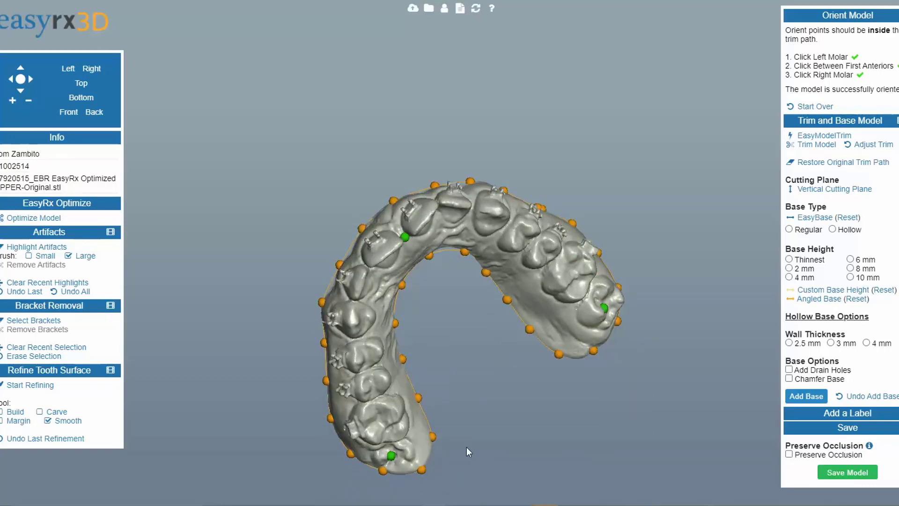
{"action": "scroll", "coordinate": [463, 431], "scroll_direction": "up", "scroll_amount": 1}
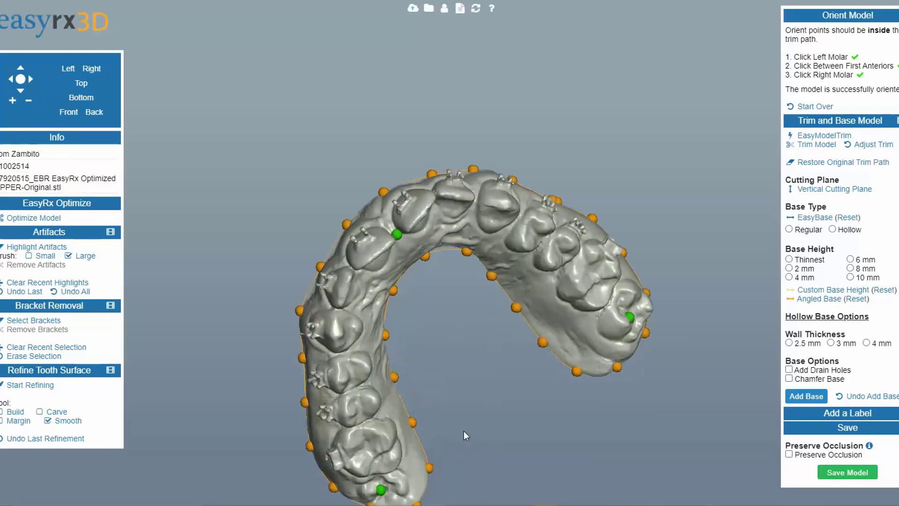
{"action": "scroll", "coordinate": [463, 431], "scroll_direction": "down", "scroll_amount": 1}
{"action": "left_click_drag", "start_coordinate": [463, 430], "coordinate": [426, 397]}
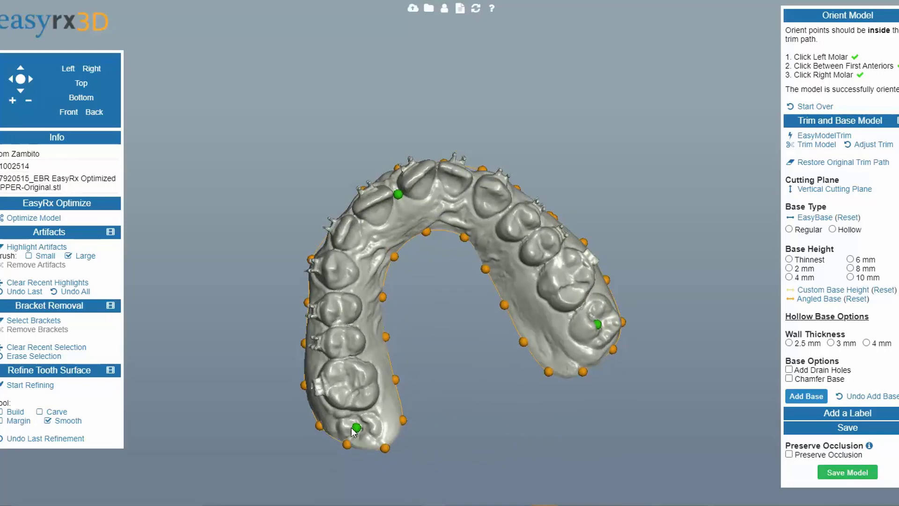
{"action": "left_click_drag", "start_coordinate": [401, 428], "coordinate": [416, 411]}
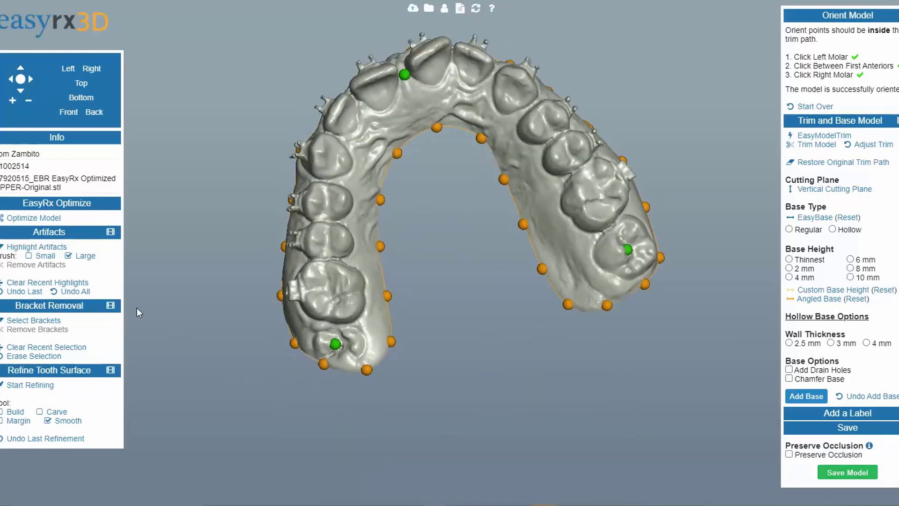
Step: Highlight the excess scan area behind the left back molar and remove it as an artifact
{"action": "left_click", "coordinate": [41, 247]}
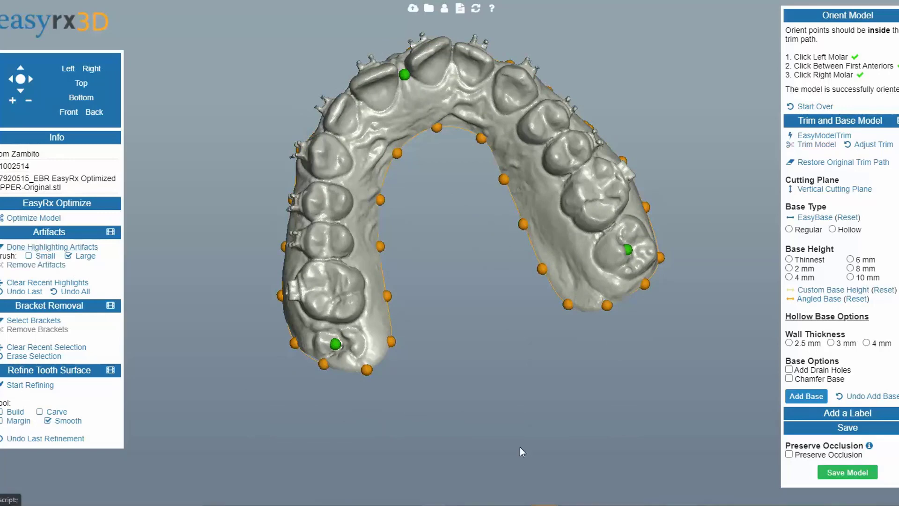
{"action": "left_click_drag", "start_coordinate": [207, 355], "coordinate": [141, 293]}
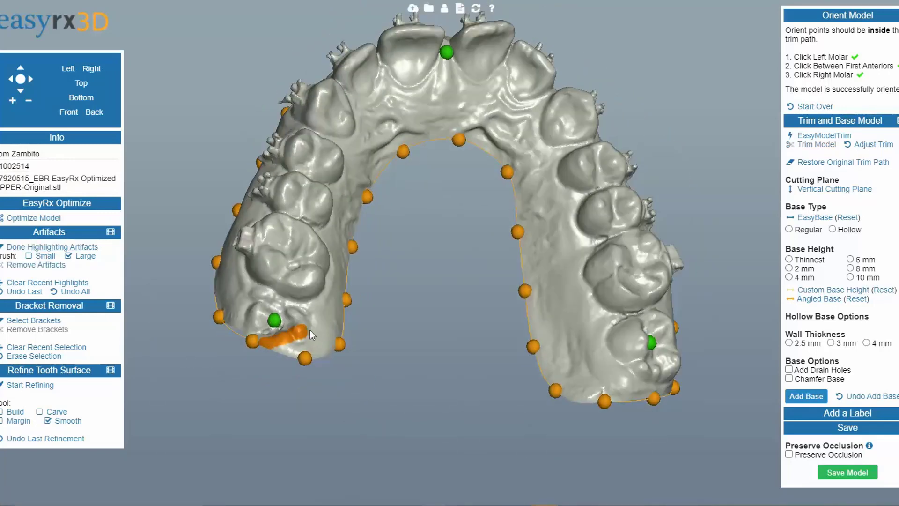
{"action": "left_click_drag", "start_coordinate": [380, 381], "coordinate": [308, 413]}
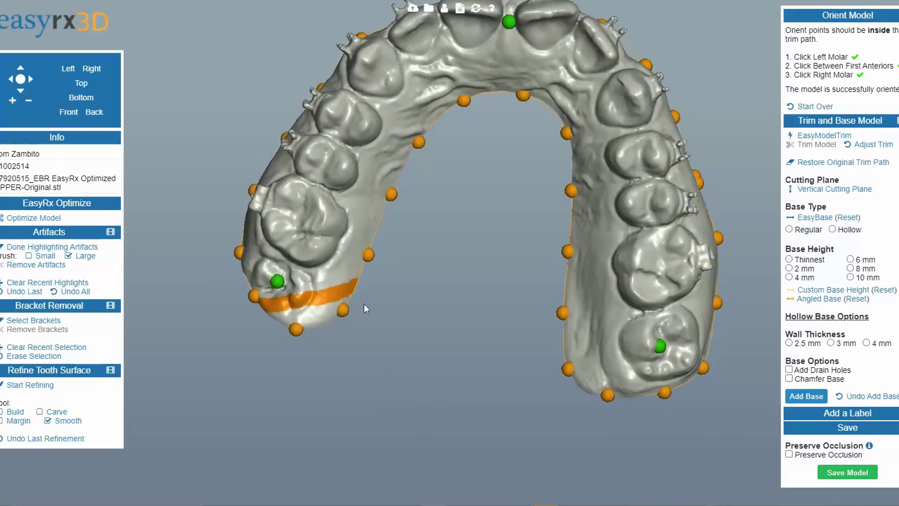
{"action": "left_click", "coordinate": [36, 265]}
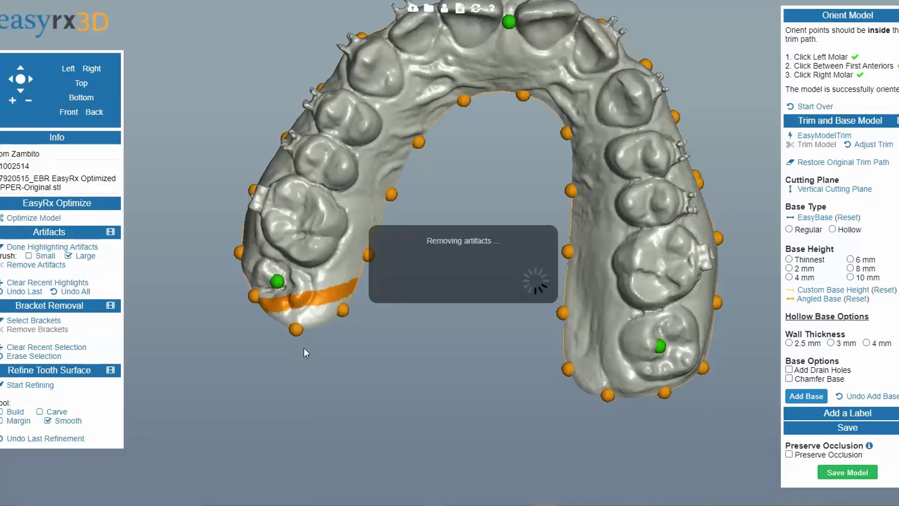
{"action": "left_click_drag", "start_coordinate": [304, 347], "coordinate": [440, 350]}
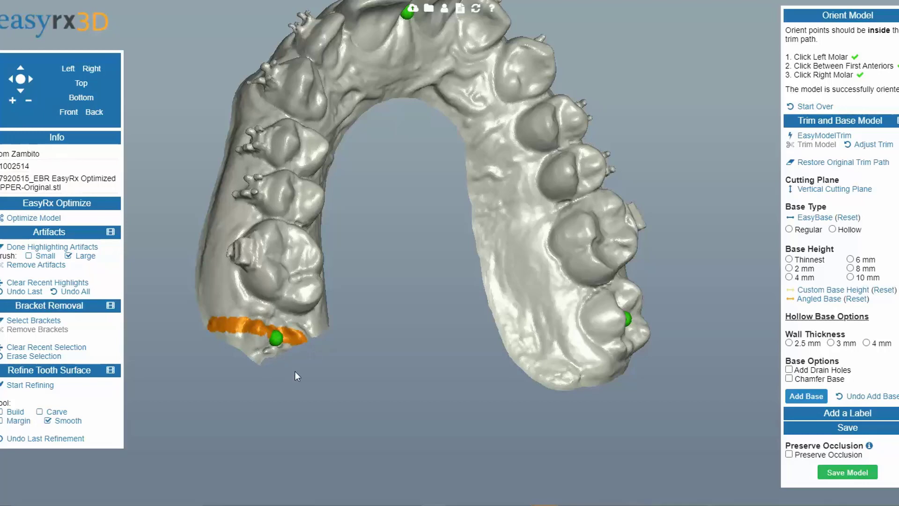
{"action": "left_click", "coordinate": [32, 265]}
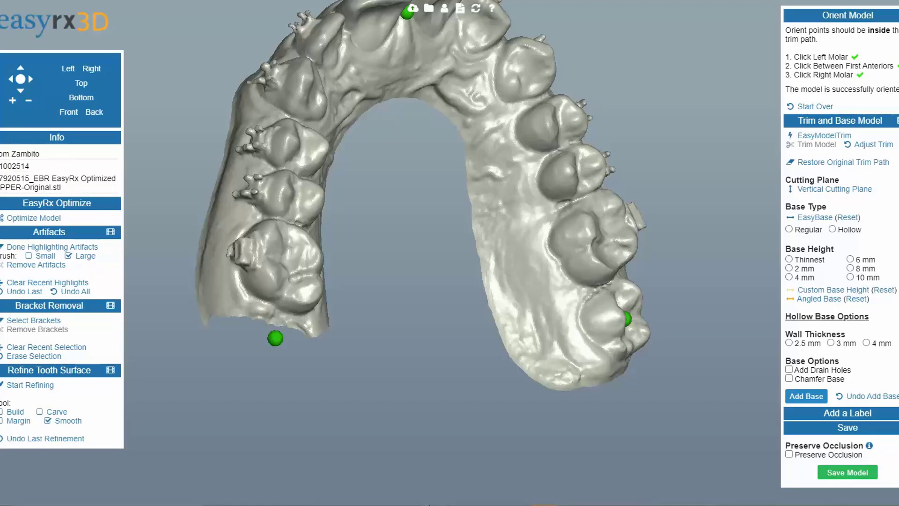
Step: Finish artifact highlighting, switch to bracket selection, and outline and remove the bracket on the front central incisor
{"action": "left_click_drag", "start_coordinate": [483, 411], "coordinate": [403, 431]}
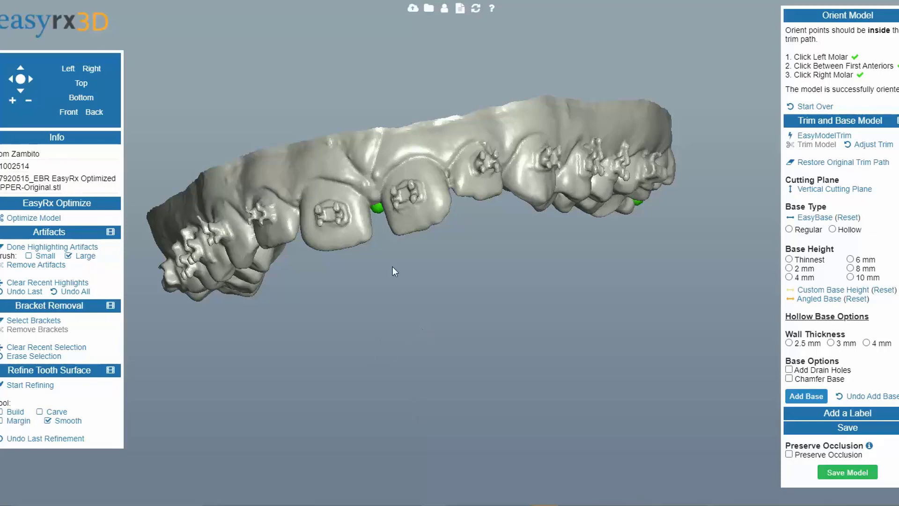
{"action": "scroll", "coordinate": [370, 361], "scroll_direction": "up", "scroll_amount": 2}
{"action": "right_click_drag", "start_coordinate": [370, 361], "coordinate": [398, 389]}
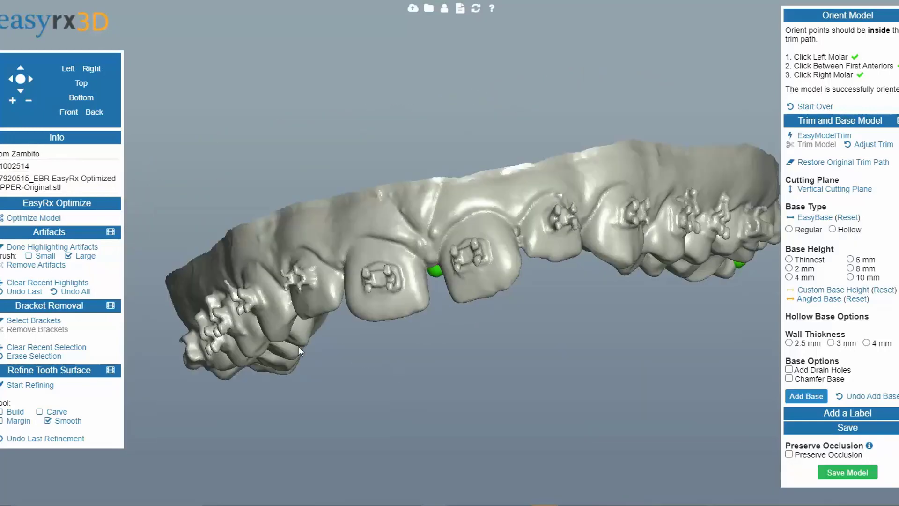
{"action": "left_click", "coordinate": [46, 247]}
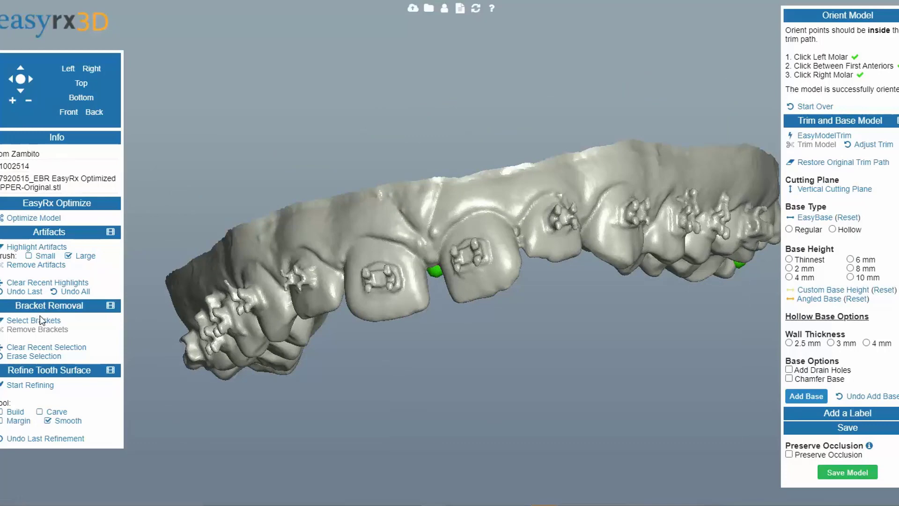
{"action": "left_click", "coordinate": [41, 320]}
{"action": "scroll", "coordinate": [453, 444], "scroll_direction": "up", "scroll_amount": 3}
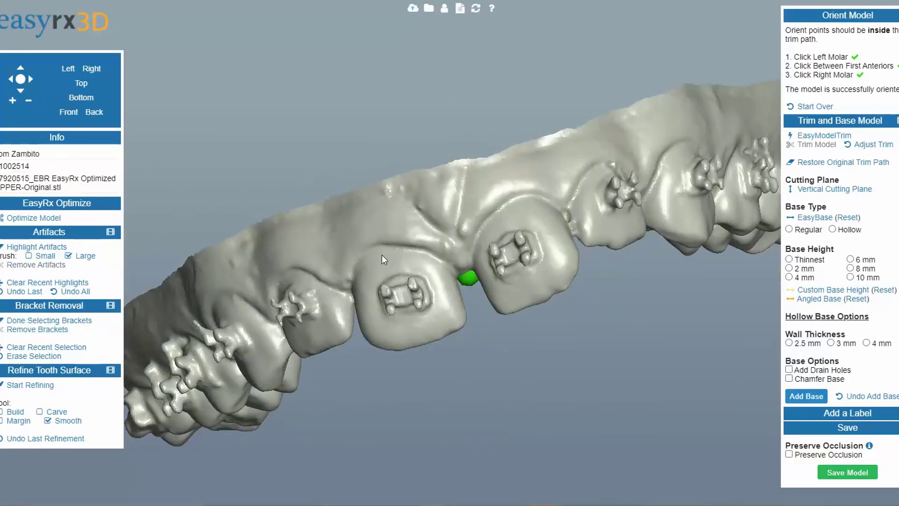
{"action": "left_click_drag", "start_coordinate": [381, 255], "coordinate": [388, 256]}
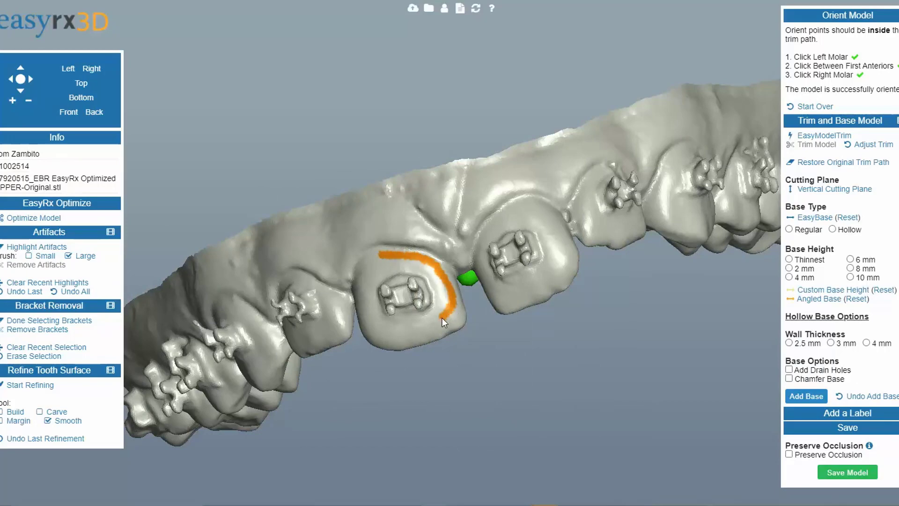
{"action": "left_click_drag", "start_coordinate": [443, 317], "coordinate": [421, 325]}
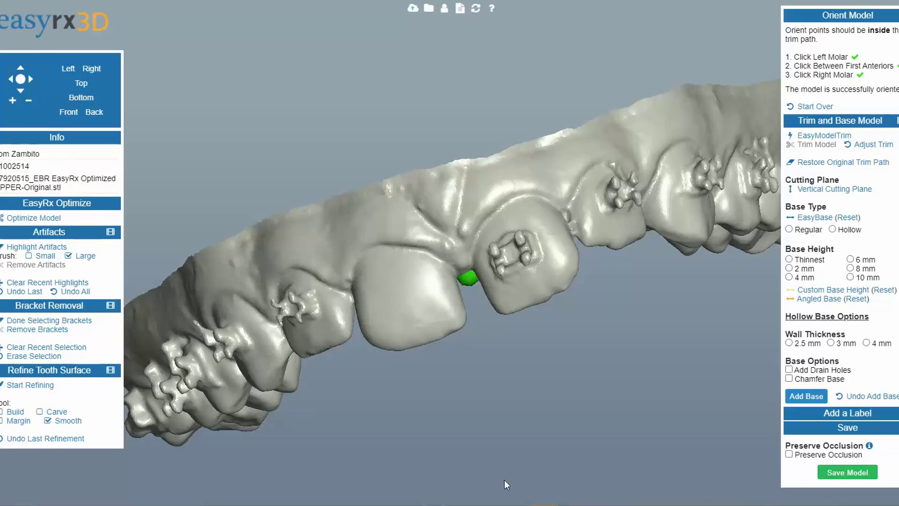
Step: Outline and remove the brackets on the two neighbouring front teeth
{"action": "mouse_move", "coordinate": [504, 480]}
{"action": "left_mouse_down"}
{"action": "mouse_move", "coordinate": [475, 417]}
{"action": "mouse_move", "coordinate": [421, 417]}
{"action": "mouse_move", "coordinate": [616, 432]}
{"action": "mouse_move", "coordinate": [577, 322]}
{"action": "left_mouse_up"}
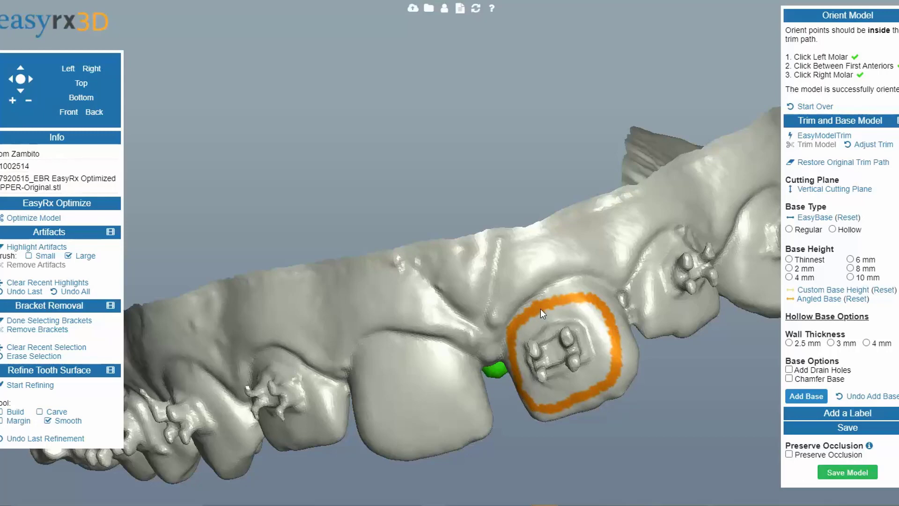
{"action": "left_click", "coordinate": [52, 331]}
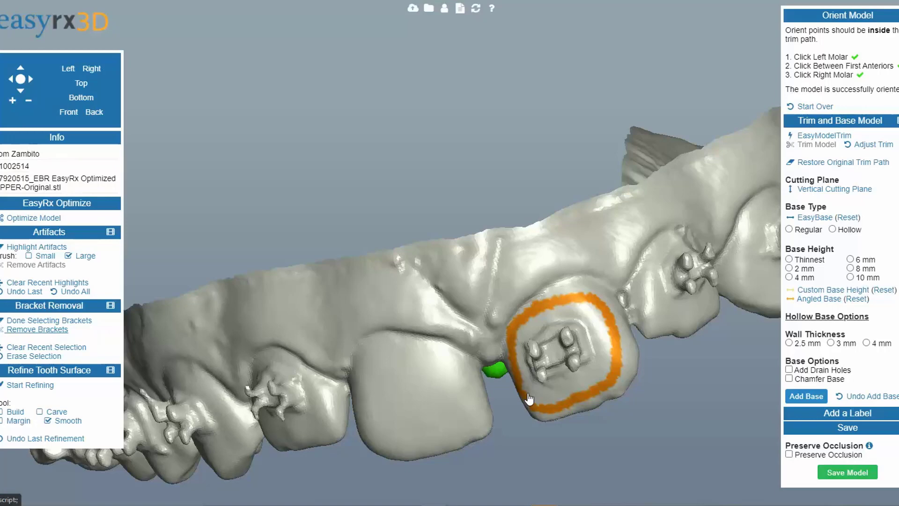
{"action": "left_click_drag", "start_coordinate": [527, 392], "coordinate": [494, 420]}
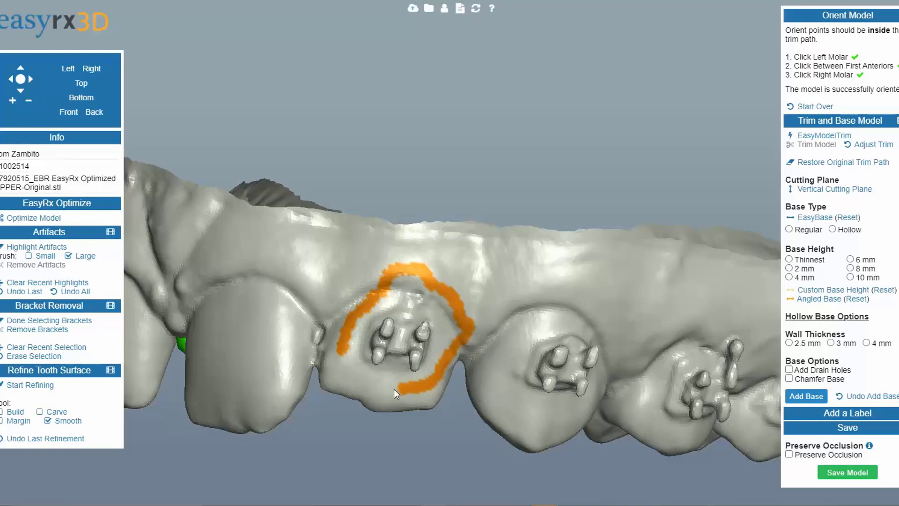
{"action": "left_click", "coordinate": [52, 331]}
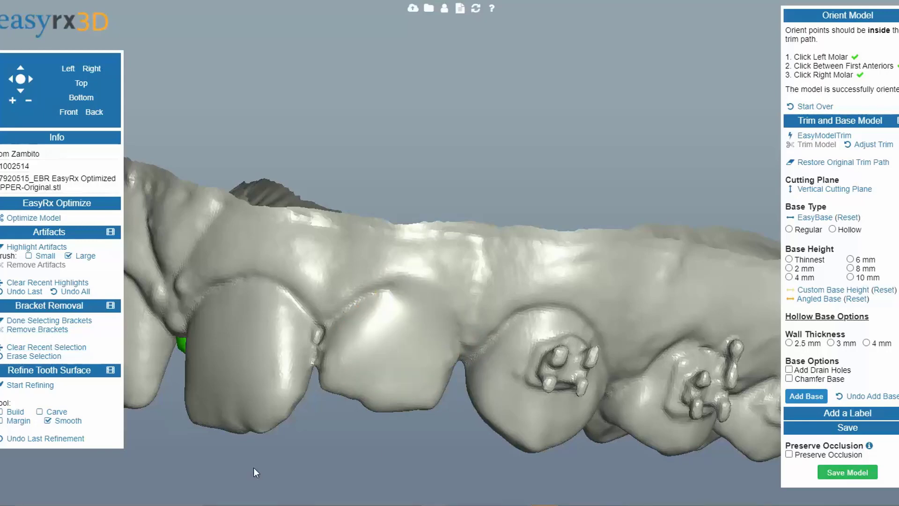
Step: Refine the debonded tooth surfaces with the Margin and Smooth tools
{"action": "left_click", "coordinate": [60, 322]}
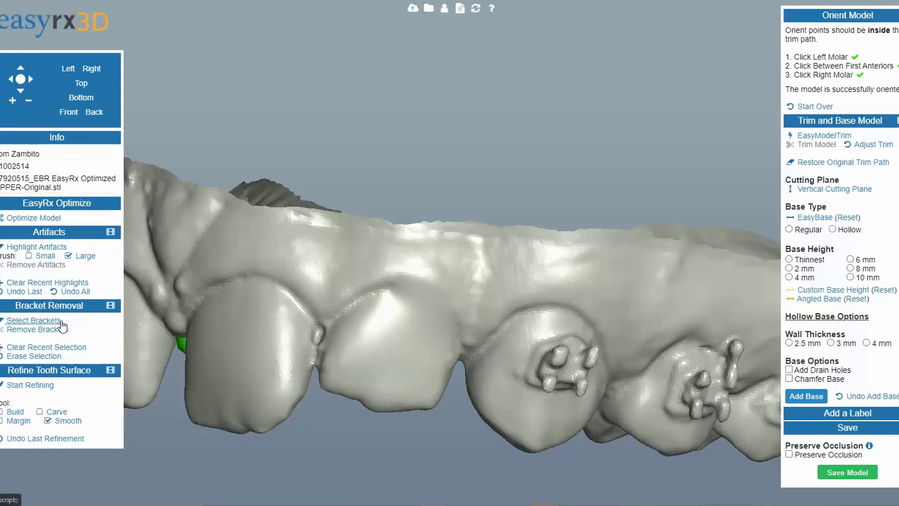
{"action": "left_click", "coordinate": [40, 385]}
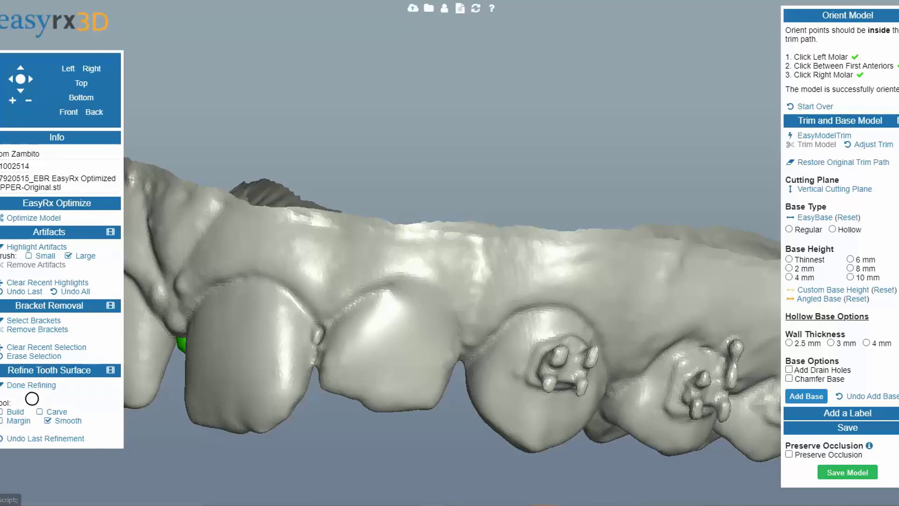
{"action": "left_click", "coordinate": [4, 423]}
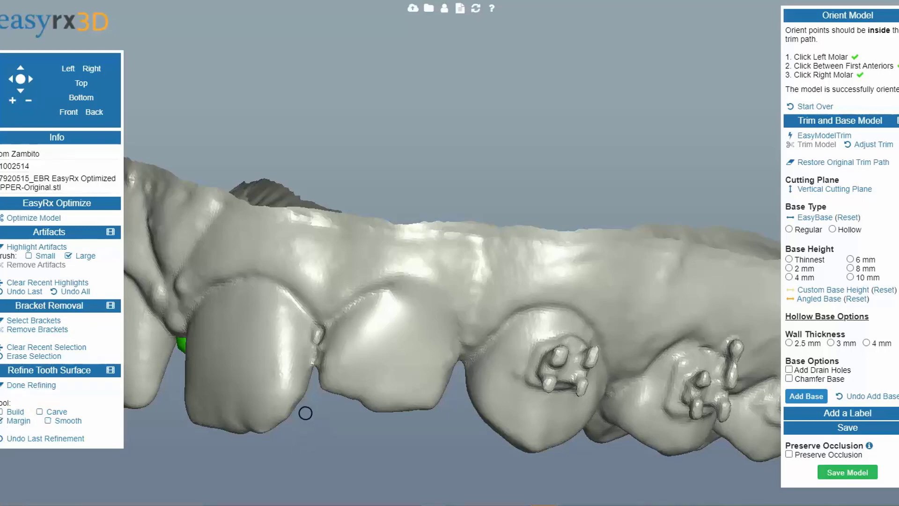
{"action": "mouse_move", "coordinate": [381, 291]}
{"action": "left_mouse_down"}
{"action": "mouse_move", "coordinate": [420, 295]}
{"action": "mouse_move", "coordinate": [445, 312]}
{"action": "mouse_move", "coordinate": [458, 358]}
{"action": "left_mouse_up"}
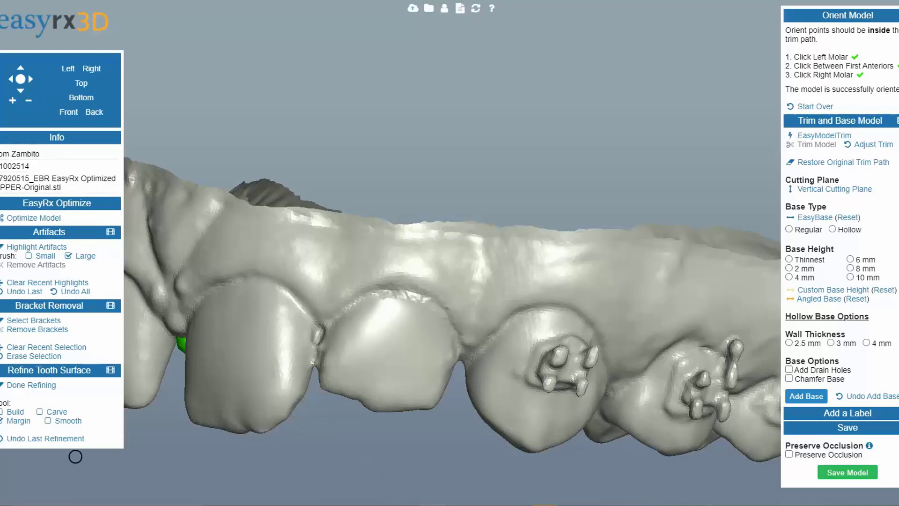
{"action": "left_click", "coordinate": [58, 421]}
{"action": "mouse_move", "coordinate": [349, 308]}
{"action": "left_mouse_down"}
{"action": "mouse_move", "coordinate": [390, 293]}
{"action": "mouse_move", "coordinate": [423, 298]}
{"action": "mouse_move", "coordinate": [464, 356]}
{"action": "mouse_move", "coordinate": [450, 379]}
{"action": "left_mouse_up"}
{"action": "left_click_drag", "start_coordinate": [414, 459], "coordinate": [384, 442]}
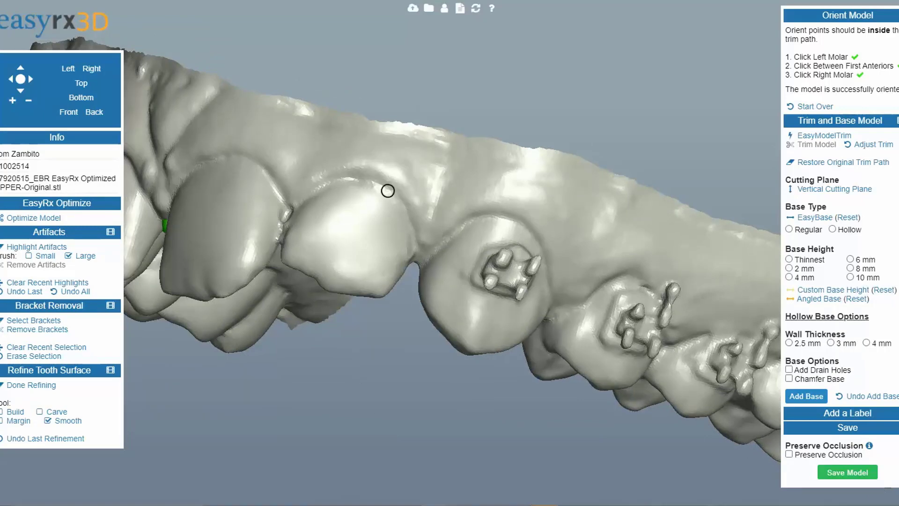
Step: Select bracket removal again and outline and remove the bracket on the next tooth along the arch
{"action": "left_click_drag", "start_coordinate": [373, 369], "coordinate": [394, 416]}
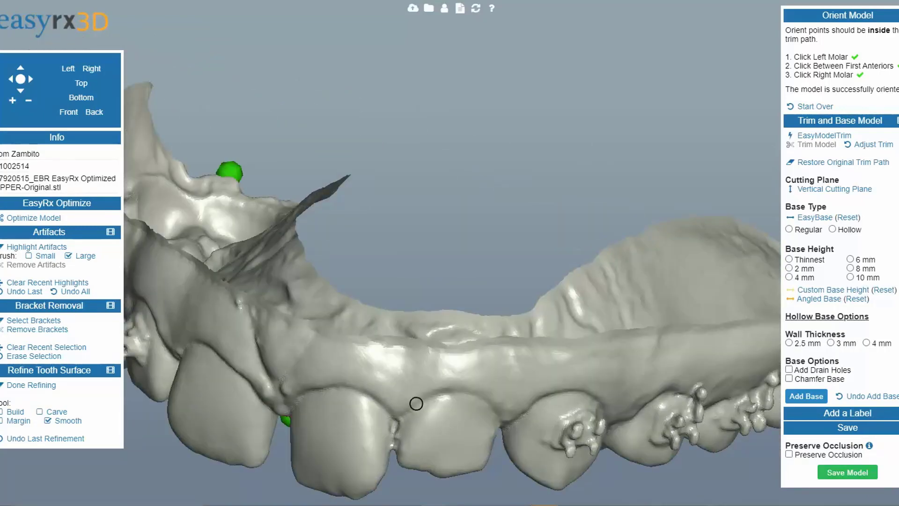
{"action": "left_click_drag", "start_coordinate": [413, 381], "coordinate": [411, 358]}
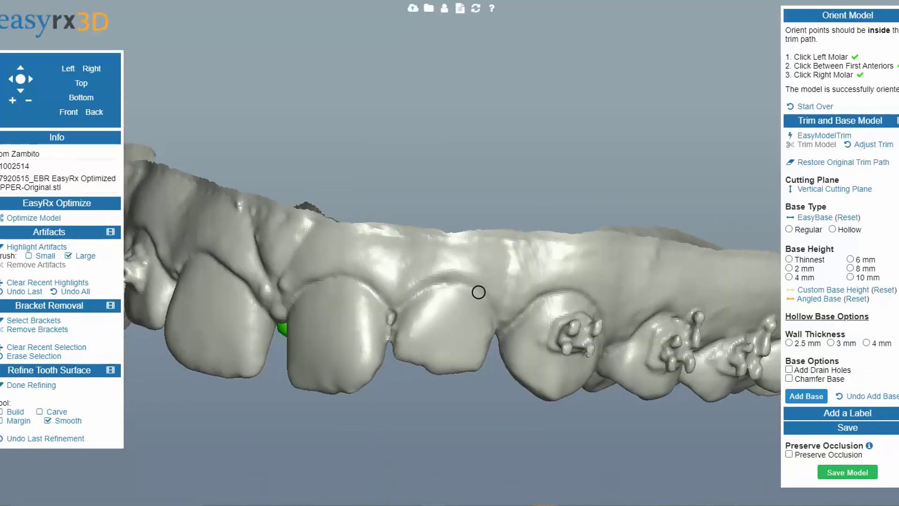
{"action": "left_click_drag", "start_coordinate": [513, 389], "coordinate": [425, 373]}
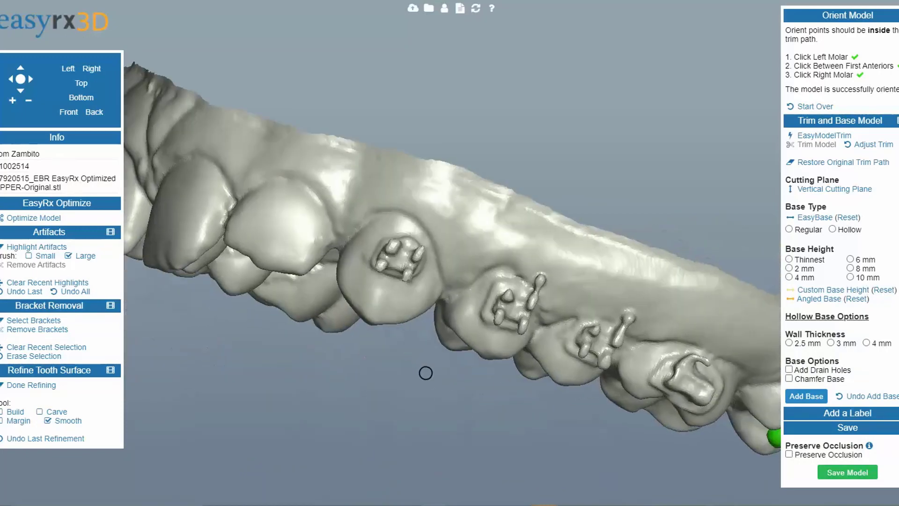
{"action": "left_click", "coordinate": [34, 321]}
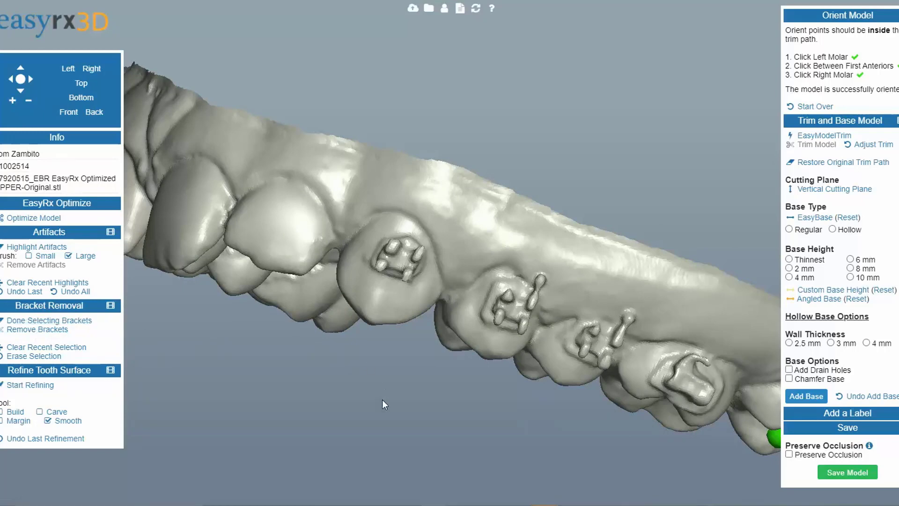
{"action": "left_click_drag", "start_coordinate": [382, 400], "coordinate": [352, 404]}
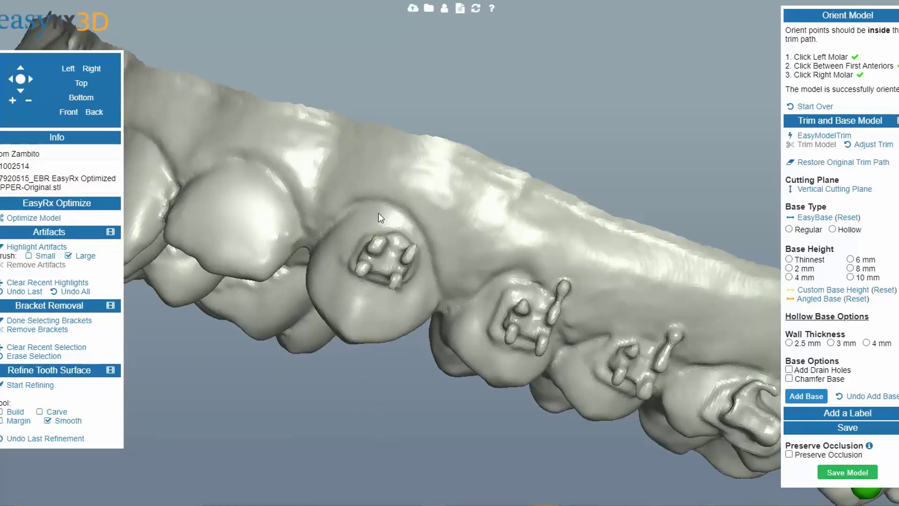
{"action": "left_click_drag", "start_coordinate": [367, 214], "coordinate": [401, 215]}
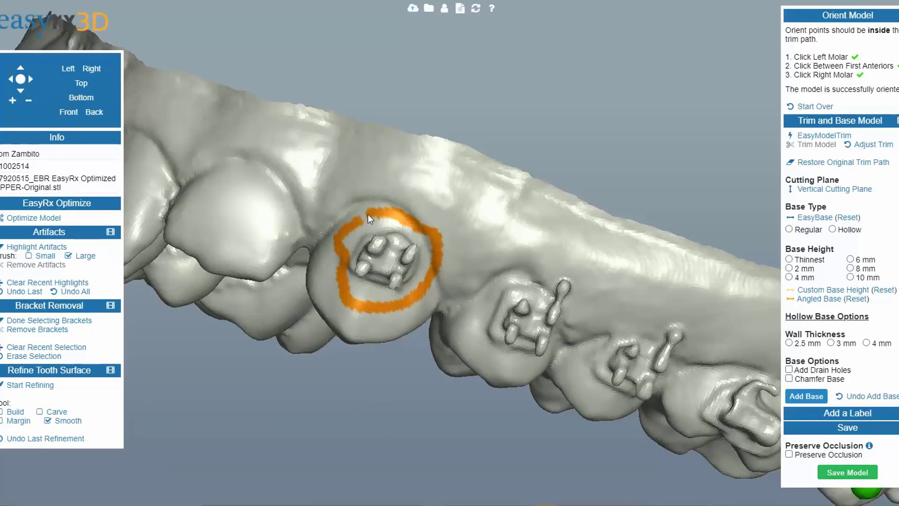
{"action": "left_click", "coordinate": [38, 329]}
Step: Refine the tooth surface where that bracket was removed using the Carve and Smooth tools
{"action": "scroll", "coordinate": [361, 390], "scroll_direction": "up", "scroll_amount": 5}
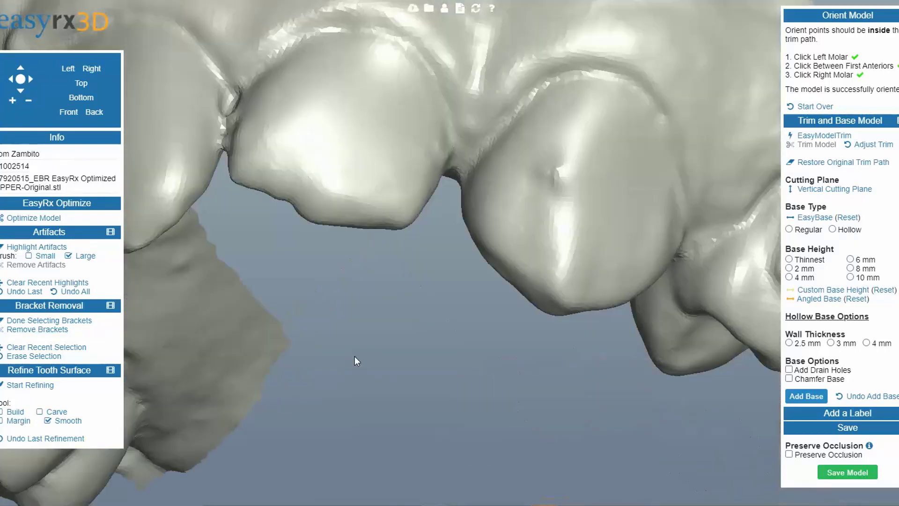
{"action": "scroll", "coordinate": [556, 294], "scroll_direction": "down", "scroll_amount": 5}
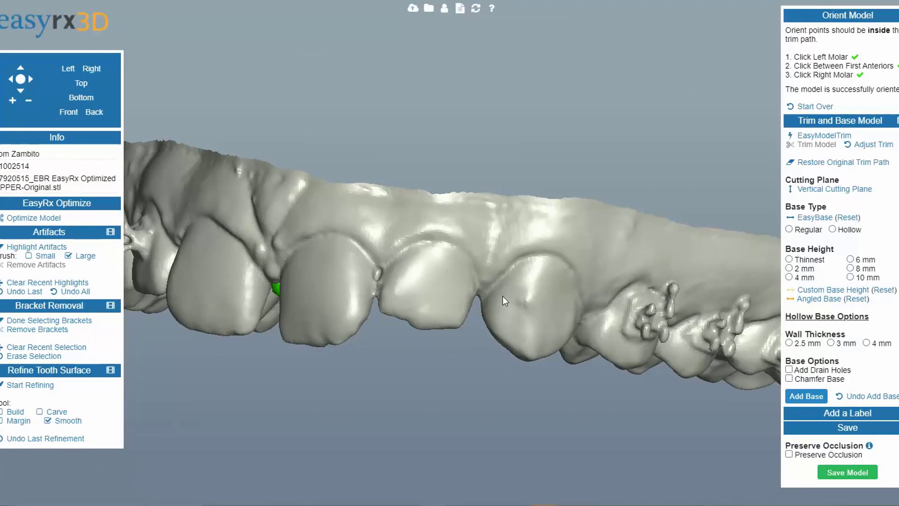
{"action": "left_click_drag", "start_coordinate": [507, 309], "coordinate": [414, 353]}
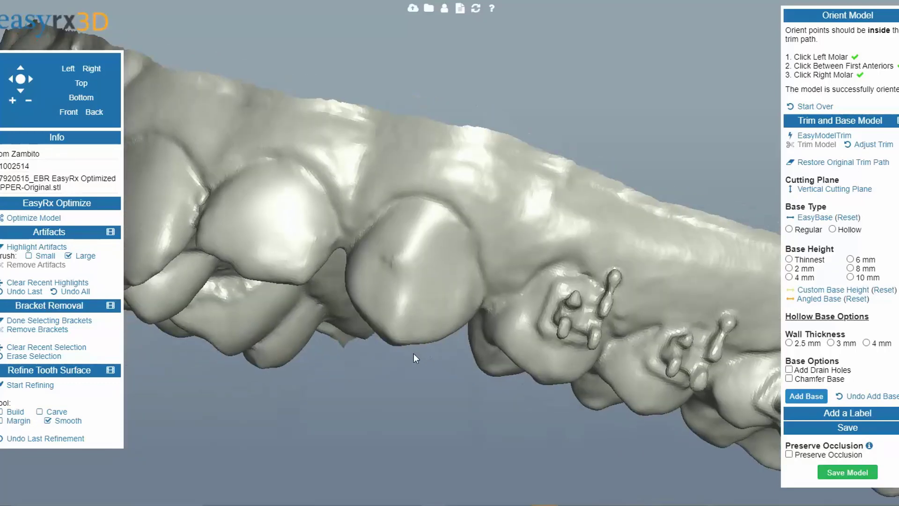
{"action": "left_click", "coordinate": [38, 411]}
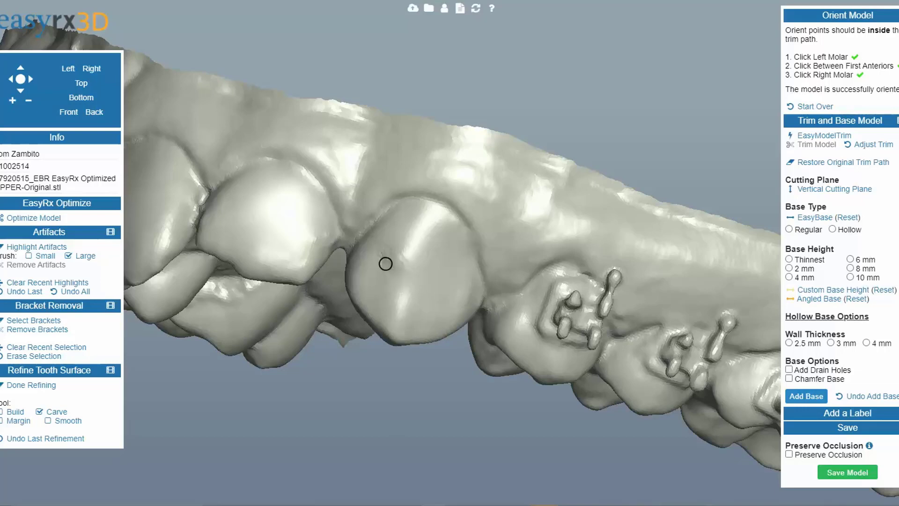
{"action": "scroll", "coordinate": [358, 357], "scroll_direction": "up", "scroll_amount": 3}
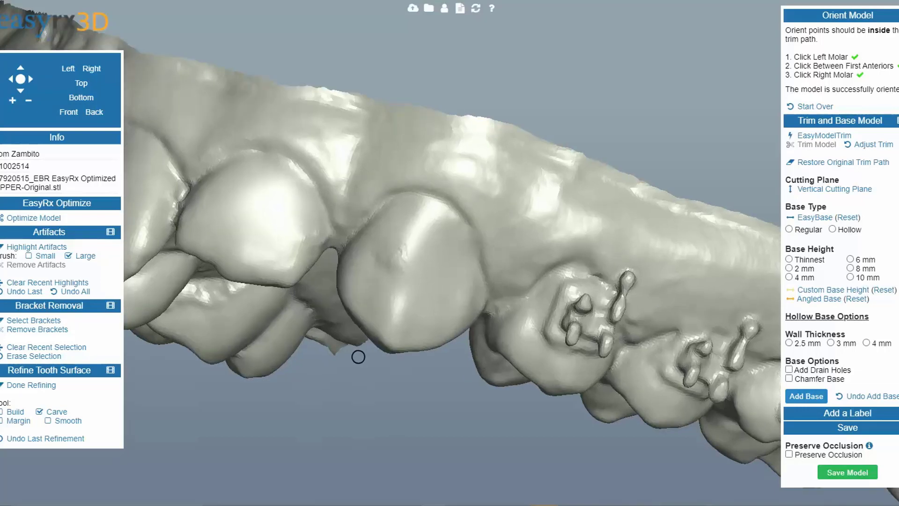
{"action": "left_click", "coordinate": [65, 421]}
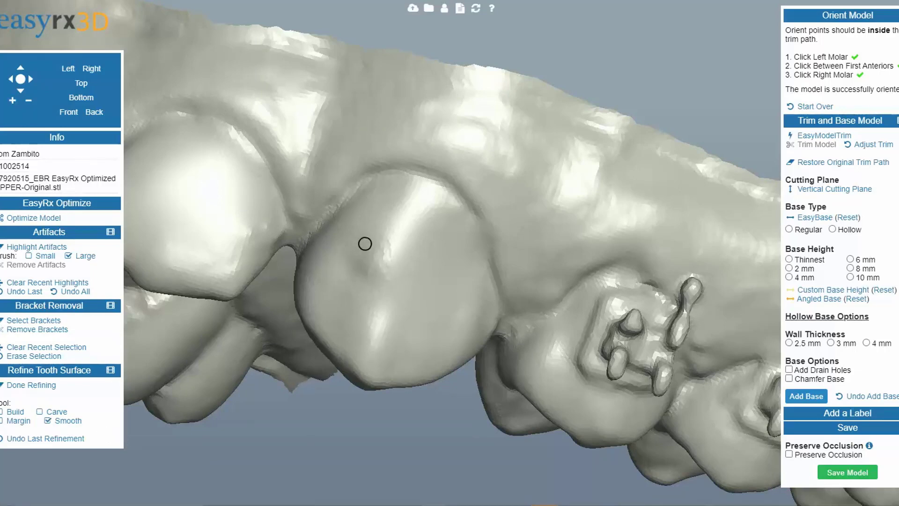
{"action": "mouse_move", "coordinate": [389, 239]}
{"action": "left_mouse_down"}
{"action": "mouse_move", "coordinate": [374, 287]}
{"action": "mouse_move", "coordinate": [385, 269]}
{"action": "mouse_move", "coordinate": [381, 298]}
{"action": "left_mouse_up"}
Step: Apply EasyBase to the oriented scan to generate the base cutting plane
{"action": "scroll", "coordinate": [333, 317], "scroll_direction": "down", "scroll_amount": 5}
{"action": "mouse_move", "coordinate": [361, 353]}
{"action": "left_mouse_down"}
{"action": "mouse_move", "coordinate": [459, 391]}
{"action": "mouse_move", "coordinate": [309, 379]}
{"action": "mouse_move", "coordinate": [323, 393]}
{"action": "left_mouse_up"}
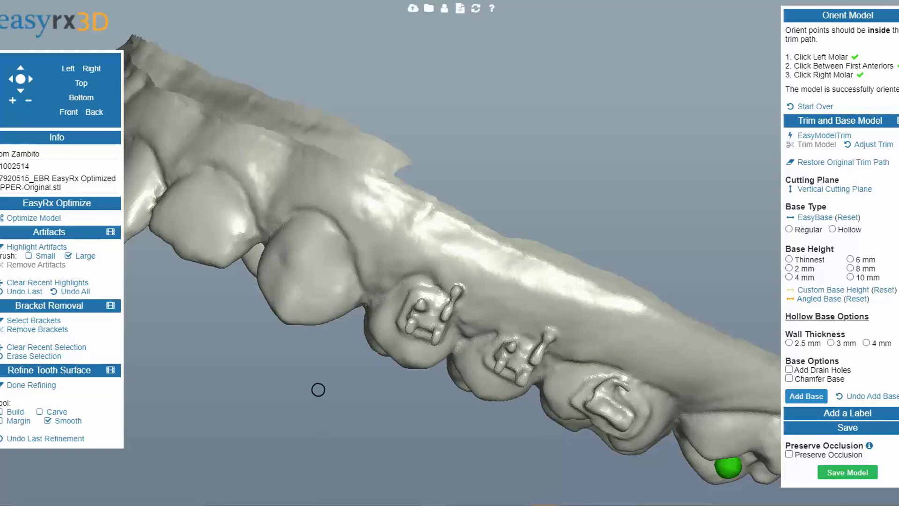
{"action": "mouse_move", "coordinate": [360, 377]}
{"action": "left_mouse_down"}
{"action": "mouse_move", "coordinate": [339, 395]}
{"action": "mouse_move", "coordinate": [376, 375]}
{"action": "left_mouse_up"}
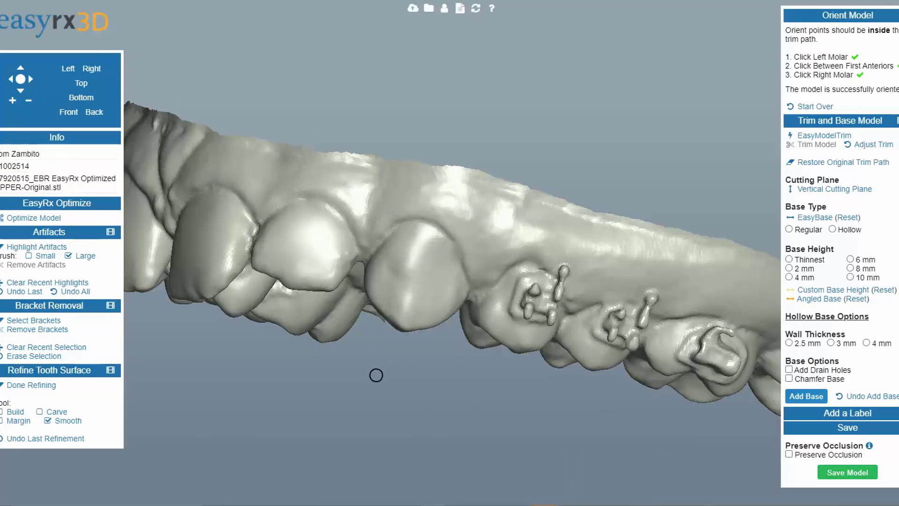
{"action": "mouse_move", "coordinate": [448, 395]}
{"action": "left_mouse_down"}
{"action": "mouse_move", "coordinate": [433, 386]}
{"action": "mouse_move", "coordinate": [390, 390]}
{"action": "mouse_move", "coordinate": [384, 377]}
{"action": "left_mouse_up"}
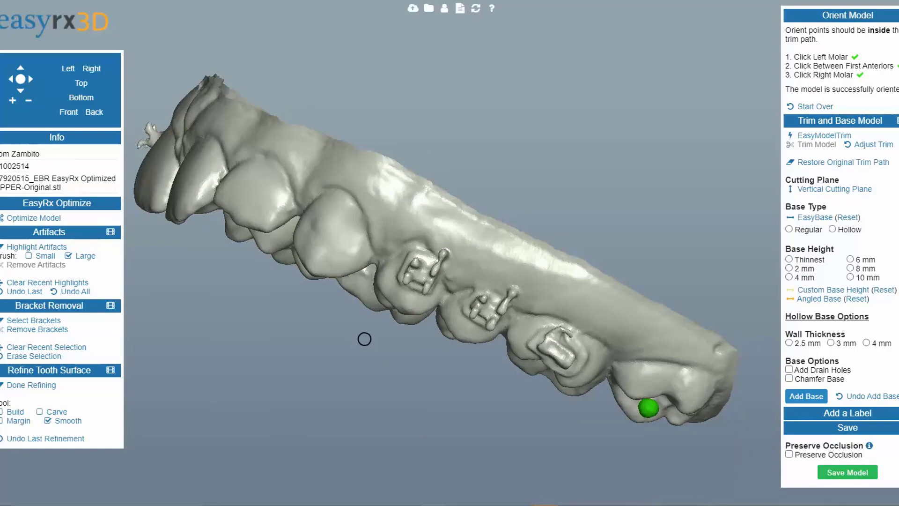
{"action": "mouse_move", "coordinate": [383, 356]}
{"action": "left_mouse_down"}
{"action": "mouse_move", "coordinate": [484, 293]}
{"action": "mouse_move", "coordinate": [490, 379]}
{"action": "mouse_move", "coordinate": [359, 240]}
{"action": "mouse_move", "coordinate": [514, 248]}
{"action": "mouse_move", "coordinate": [501, 295]}
{"action": "mouse_move", "coordinate": [445, 315]}
{"action": "mouse_move", "coordinate": [267, 225]}
{"action": "left_mouse_up"}
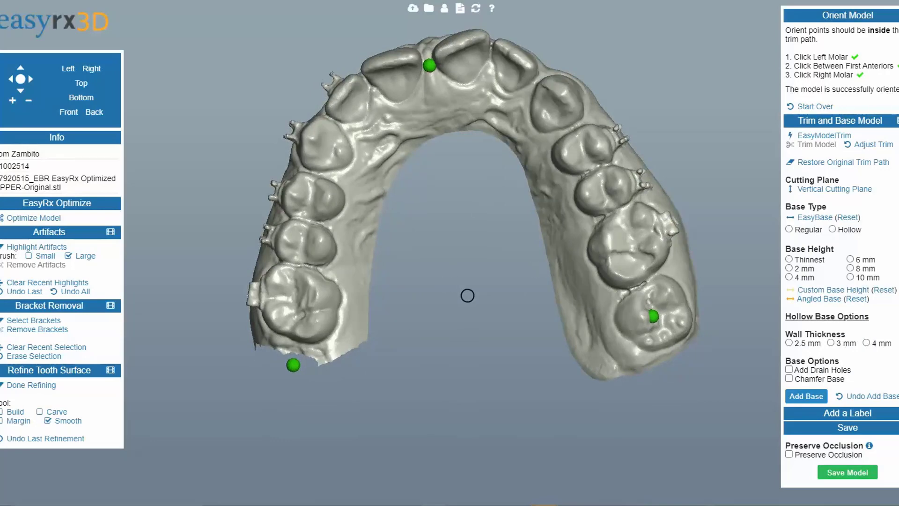
{"action": "left_click", "coordinate": [817, 218]}
Step: Adjust the base cutting plane's handles to level it beneath the teeth
{"action": "left_click_drag", "start_coordinate": [637, 328], "coordinate": [447, 374]}
{"action": "left_click_drag", "start_coordinate": [167, 438], "coordinate": [195, 351]}
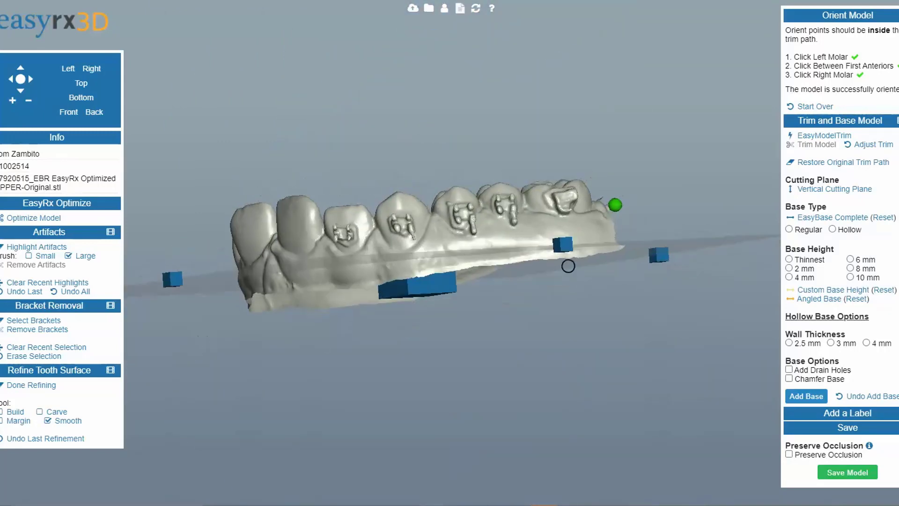
{"action": "mouse_move", "coordinate": [568, 265]}
{"action": "left_mouse_down"}
{"action": "mouse_move", "coordinate": [562, 247]}
{"action": "mouse_move", "coordinate": [566, 253]}
{"action": "left_mouse_up"}
{"action": "left_click_drag", "start_coordinate": [377, 422], "coordinate": [510, 403]}
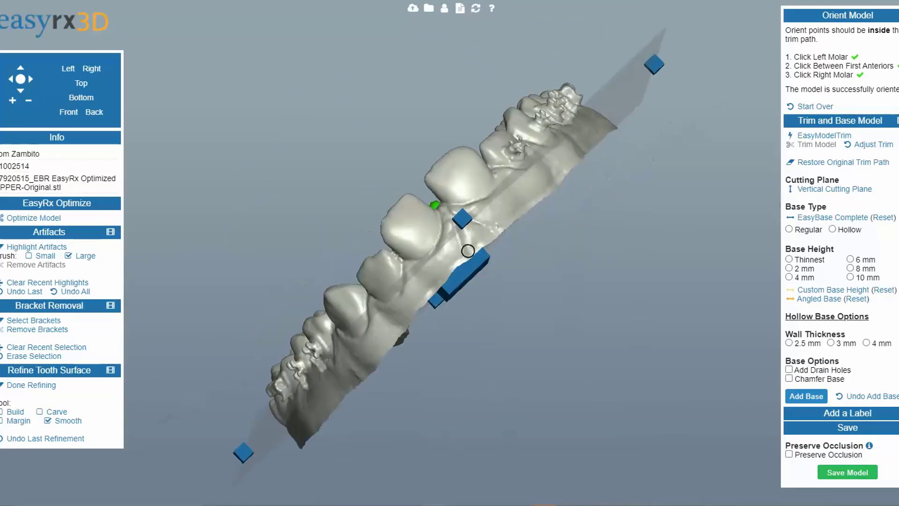
{"action": "left_click_drag", "start_coordinate": [464, 220], "coordinate": [483, 253]}
{"action": "left_click_drag", "start_coordinate": [495, 342], "coordinate": [663, 355]}
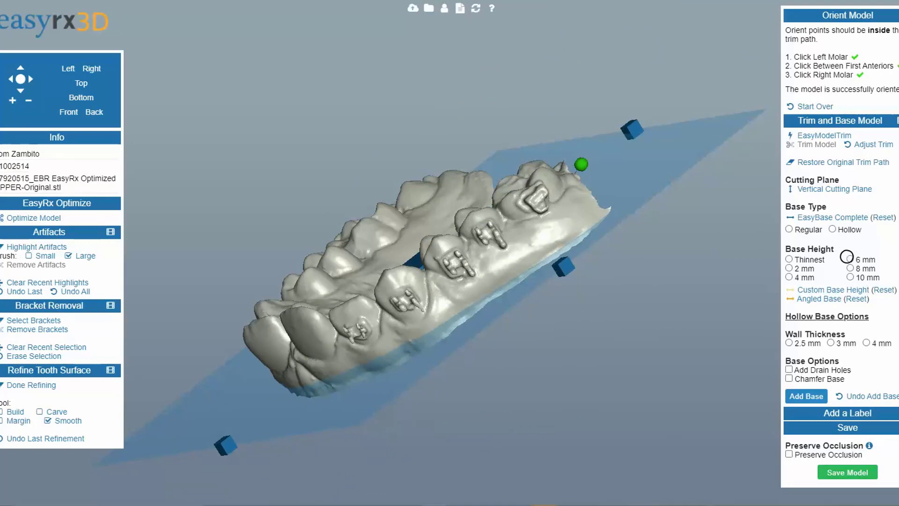
Step: Add a hollow 2 mm base with 2.5 mm walls and a chamfered edge
{"action": "left_click", "coordinate": [833, 229]}
{"action": "left_click", "coordinate": [789, 269]}
{"action": "left_click", "coordinate": [28, 385]}
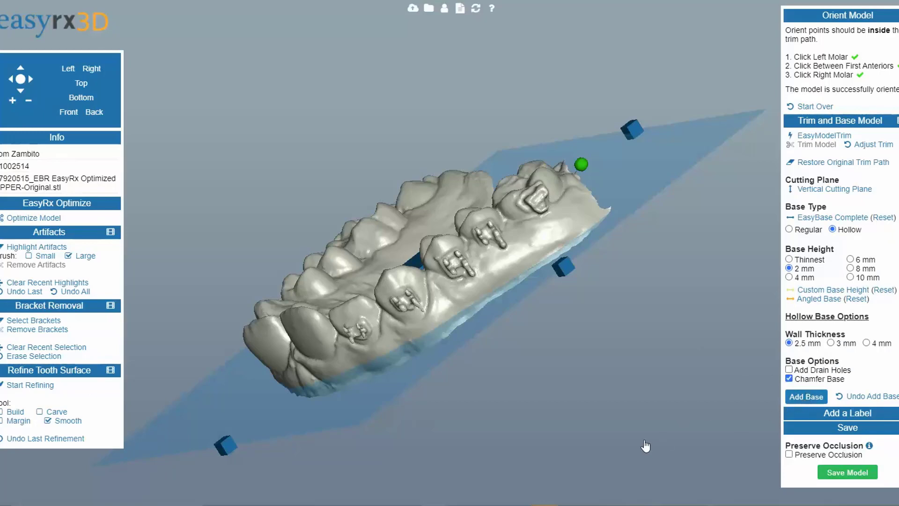
{"action": "left_click", "coordinate": [809, 399]}
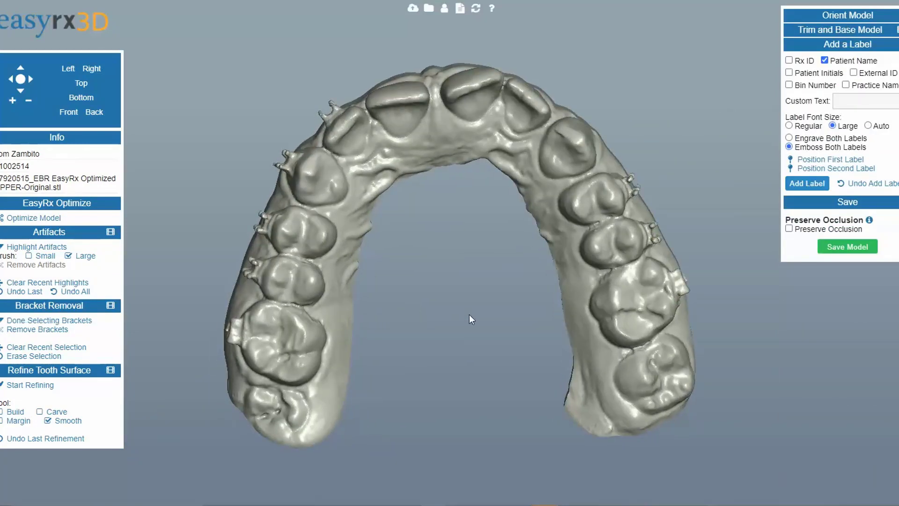
Step: Save the finished model in STL format under the suggested hollow file name
{"action": "left_click", "coordinate": [843, 247]}
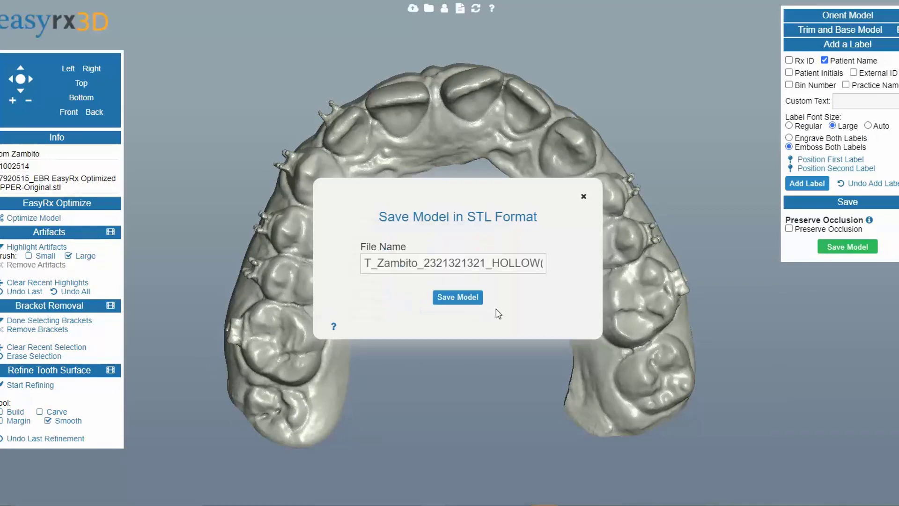
{"action": "left_click", "coordinate": [458, 297]}
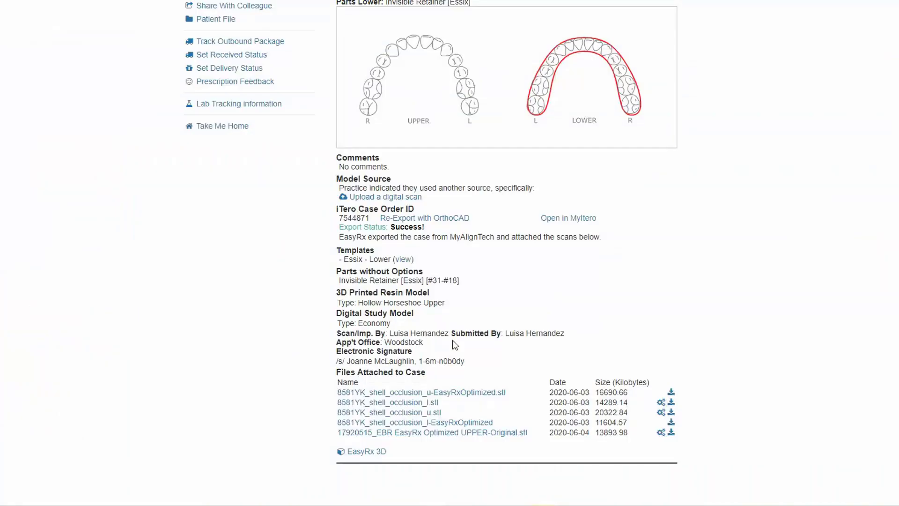
Step: Open the STL Print List from the EasyRx 3D menu on the prescription page
{"action": "scroll", "coordinate": [270, 412], "scroll_direction": "up", "scroll_amount": 2}
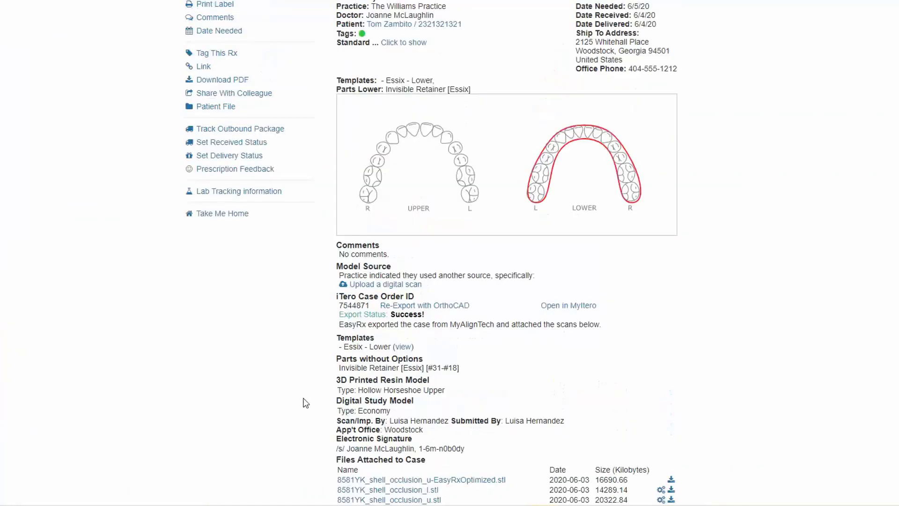
{"action": "scroll", "coordinate": [270, 412], "scroll_direction": "down", "scroll_amount": 3}
{"action": "scroll", "coordinate": [272, 417], "scroll_direction": "up", "scroll_amount": 5}
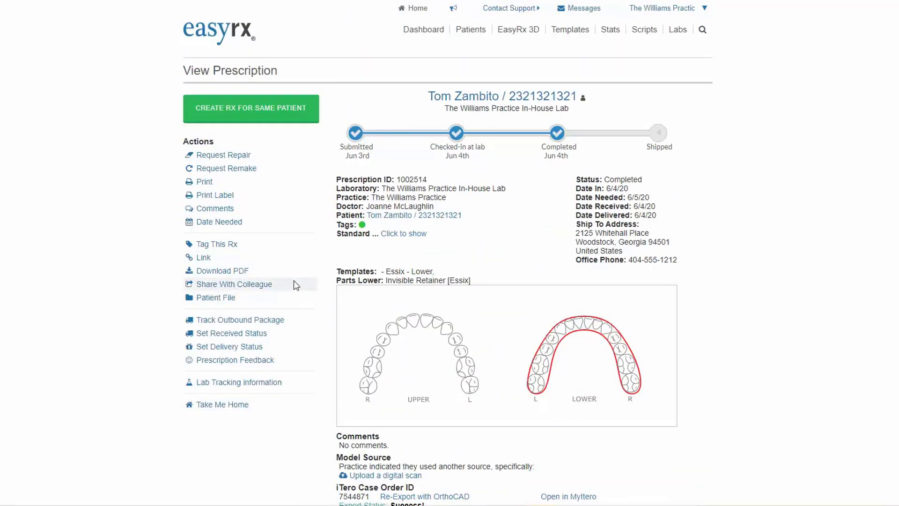
{"action": "left_click", "coordinate": [513, 31]}
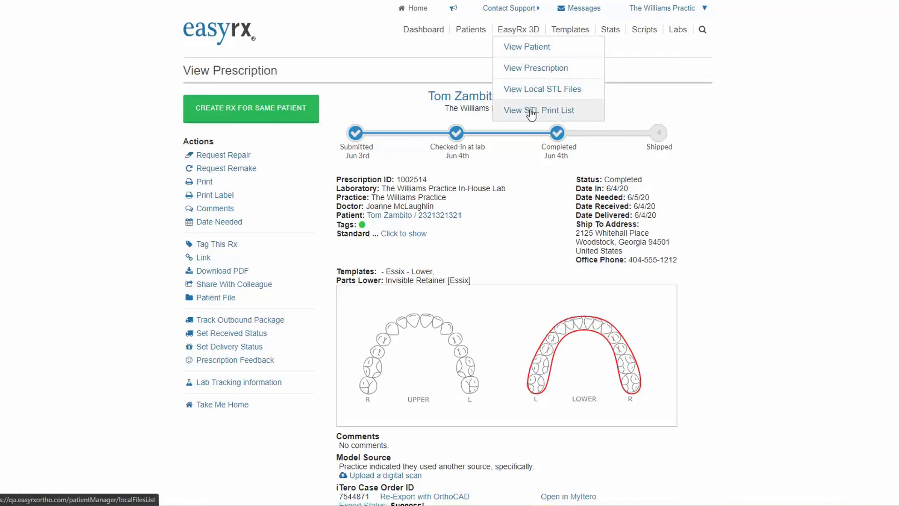
{"action": "left_click", "coordinate": [531, 111]}
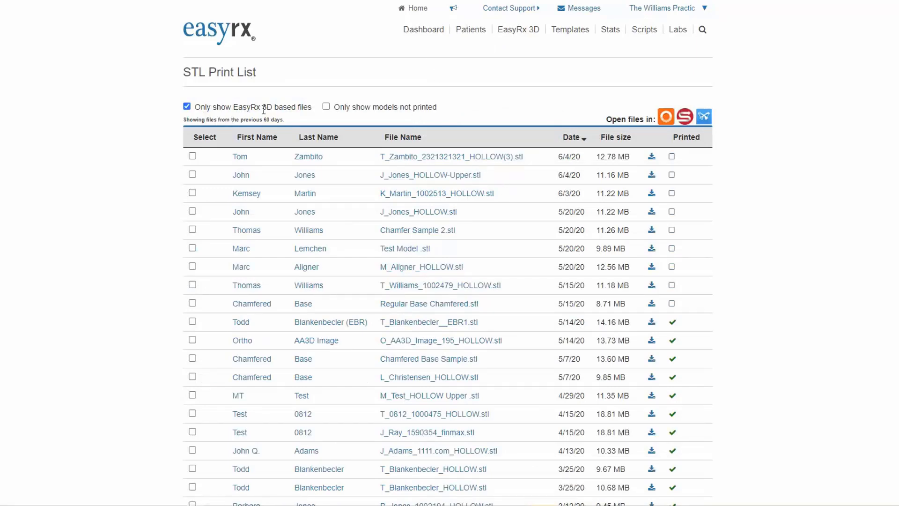
Step: Review the print list with the EasyRx 3D based files filter turned off, then turn it back on
{"action": "left_click", "coordinate": [187, 106]}
{"action": "scroll", "coordinate": [485, 414], "scroll_direction": "down", "scroll_amount": 7}
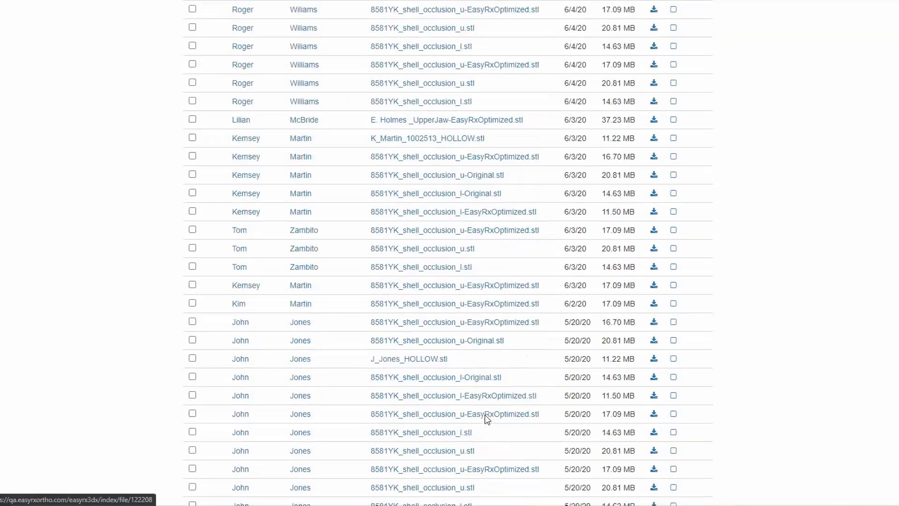
{"action": "scroll", "coordinate": [495, 401], "scroll_direction": "up", "scroll_amount": 7}
{"action": "left_click", "coordinate": [187, 106]}
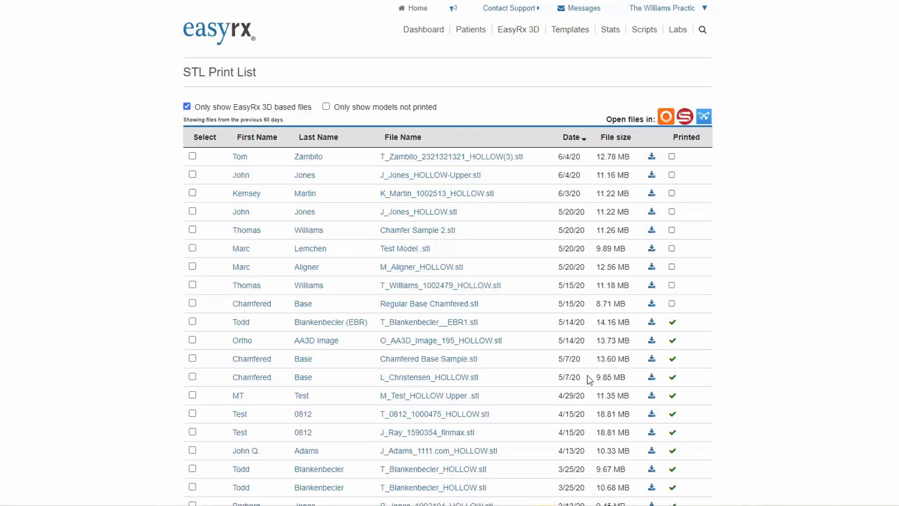
Step: Show only models not printed and select the top four files in the print list
{"action": "scroll", "coordinate": [590, 379], "scroll_direction": "down", "scroll_amount": 2}
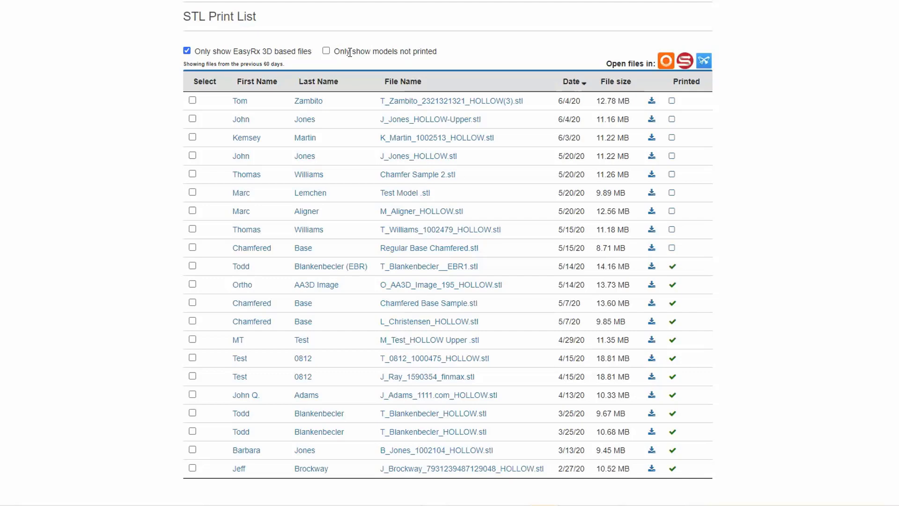
{"action": "left_click", "coordinate": [327, 52]}
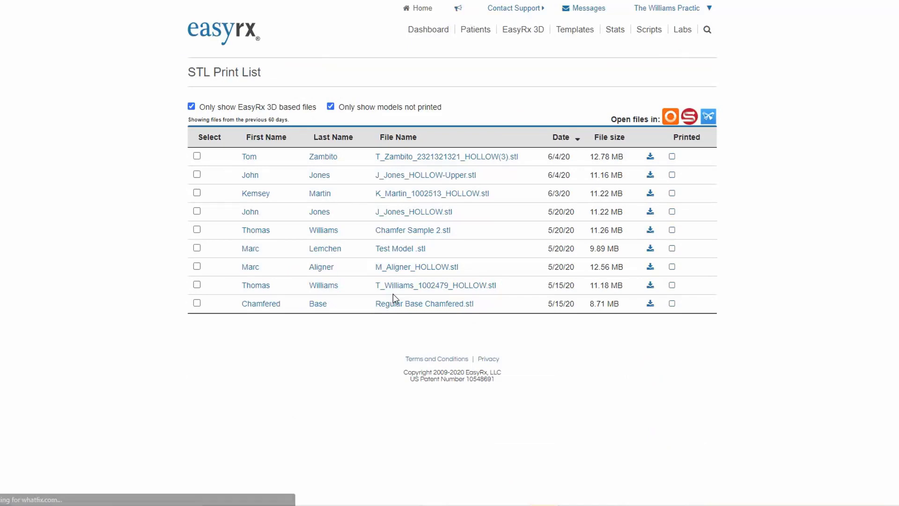
{"action": "left_click", "coordinate": [197, 174]}
{"action": "left_click", "coordinate": [198, 193]}
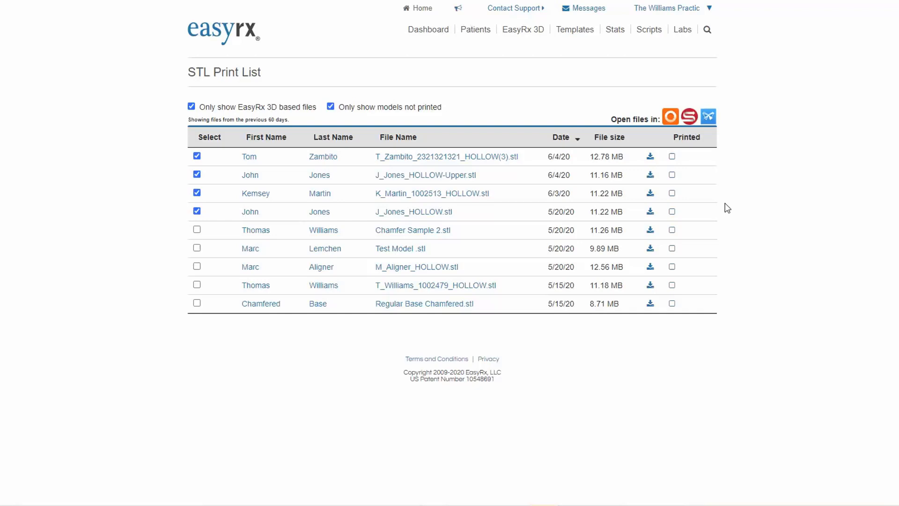
Step: Mark the top three files in the list as printed
{"action": "left_click", "coordinate": [672, 157]}
{"action": "left_click", "coordinate": [672, 192]}
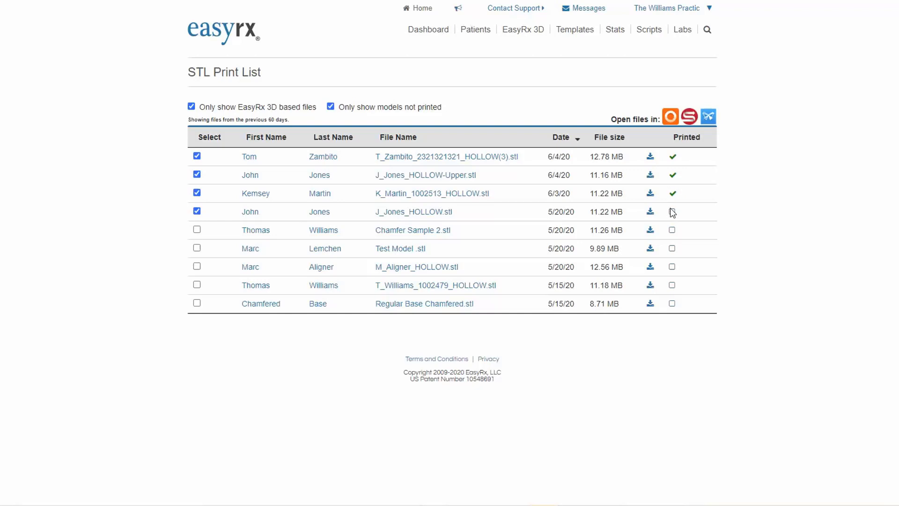